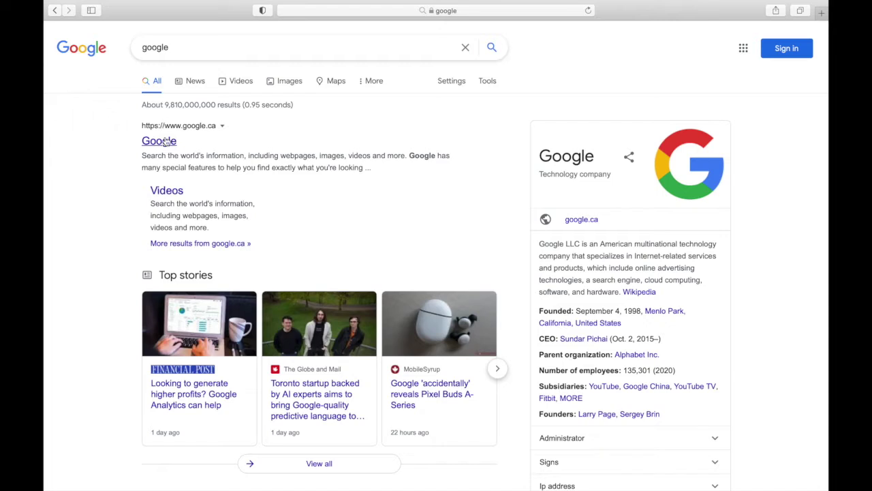
- Open the Google result from the search results page
left_click(166, 143)
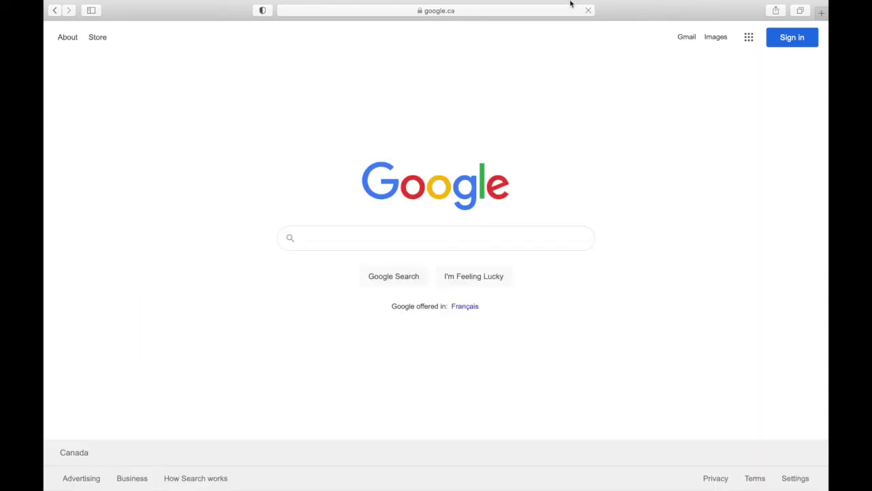
left_click(504, 10)
left_click(634, 71)
- Load google.ca from the address bar and go to the Google sign-in page
left_click(476, 9)
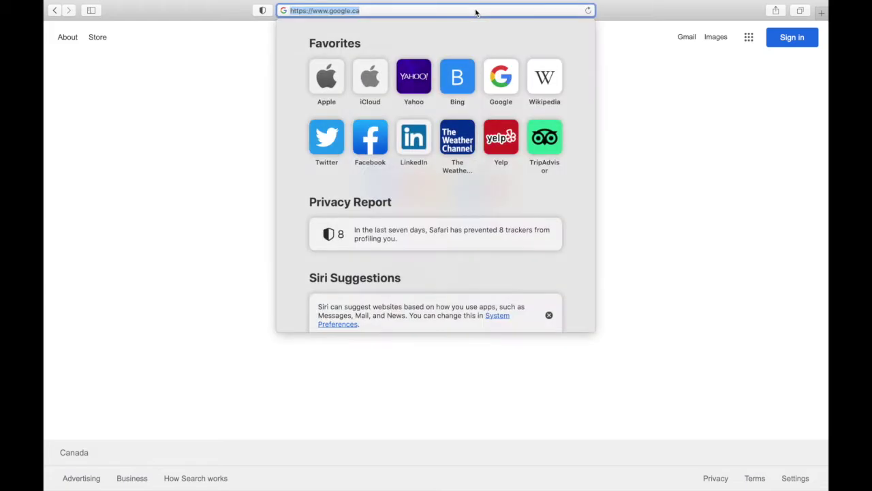
key("BackSpace")
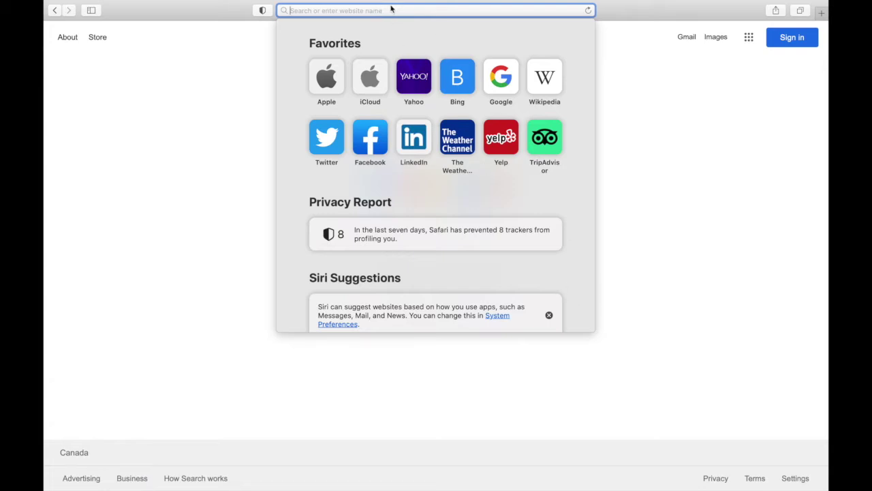
type("google.c")
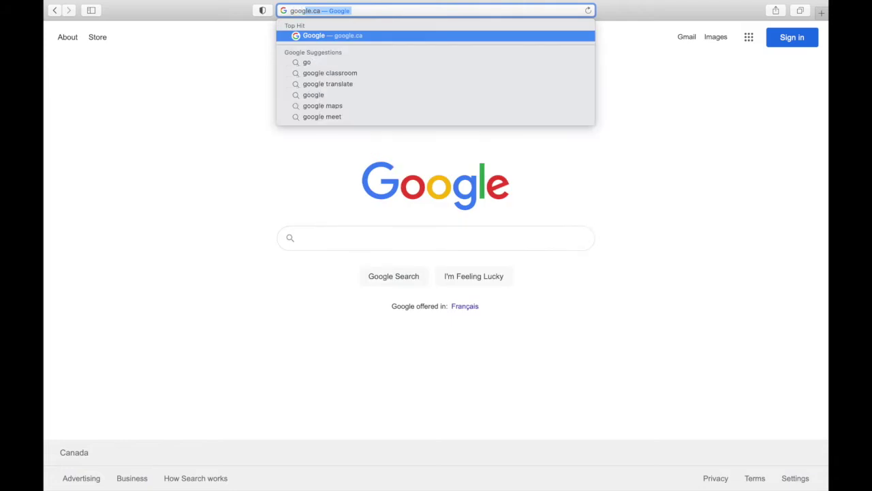
type("a")
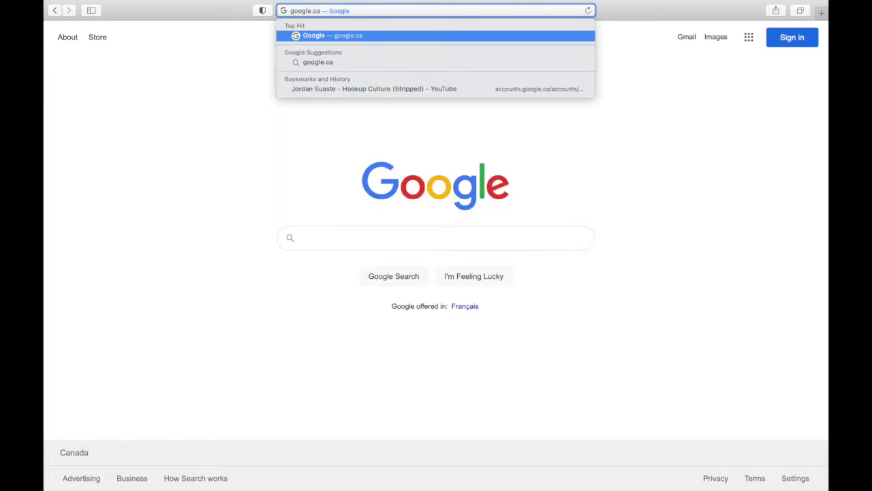
key("Return")
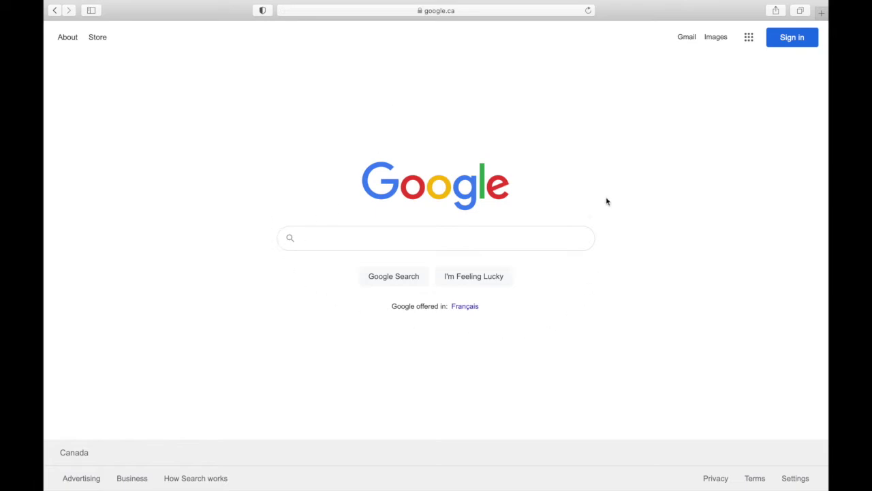
left_click(791, 43)
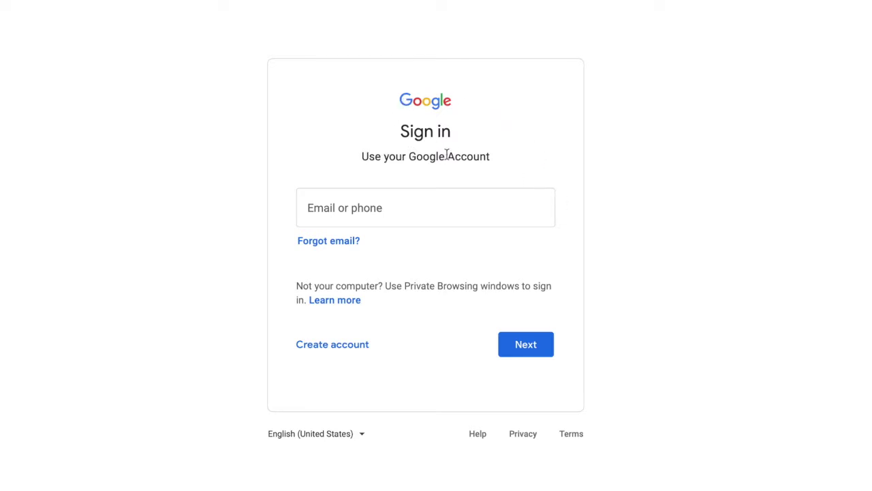
- Choose Create account, then For myself, on the Google sign-in page
left_click(407, 156)
left_click_drag(407, 156, 491, 156)
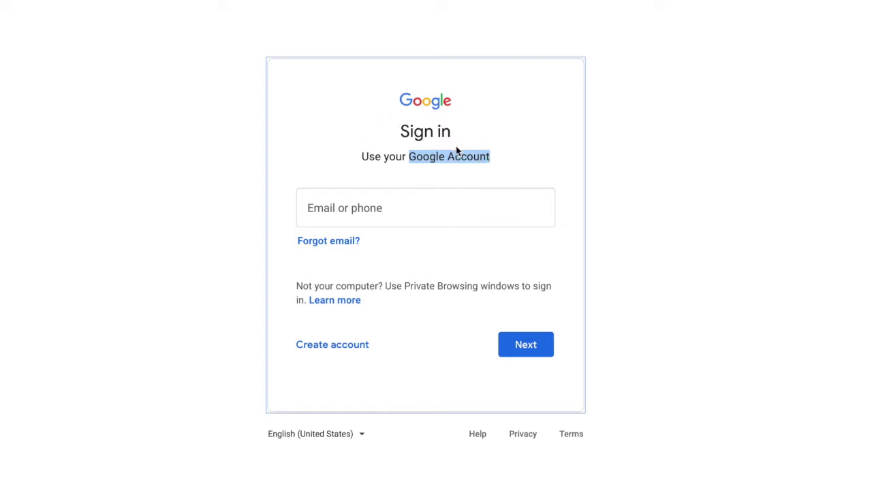
left_click(343, 346)
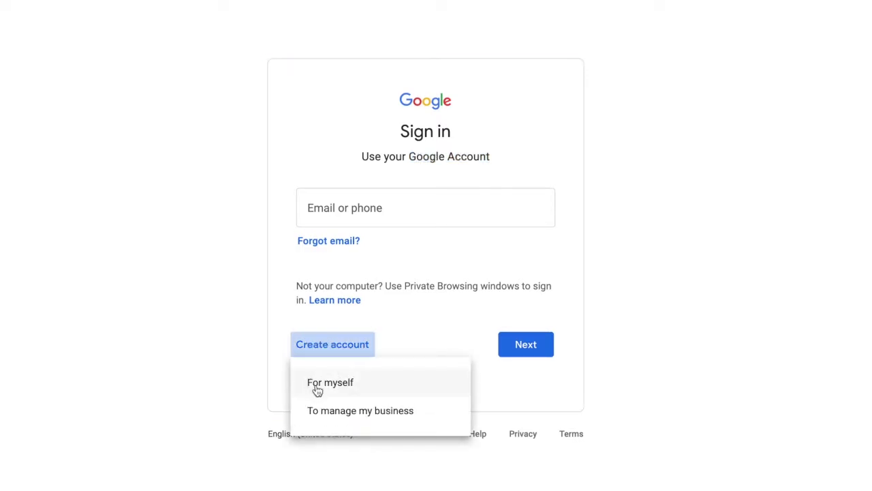
left_click(346, 385)
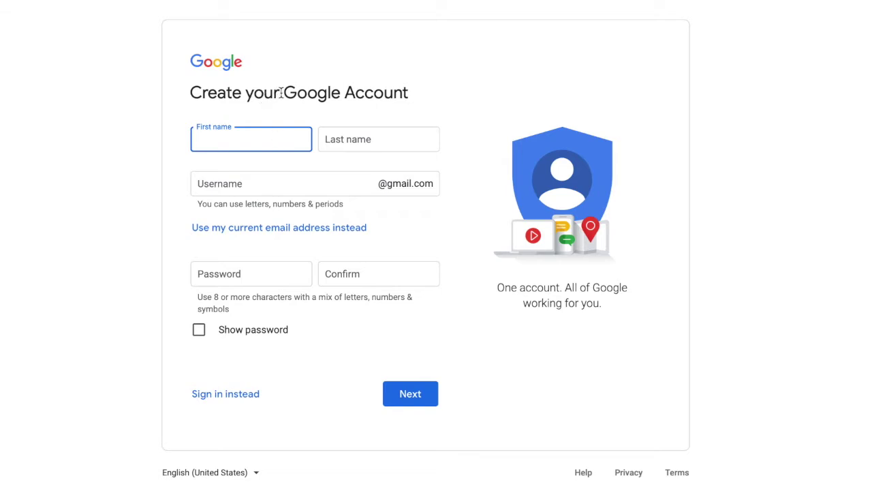
- Fill in the first name, last name and chosen Gmail username on the sign-up form
left_click_drag(282, 92, 408, 91)
left_click(514, 97)
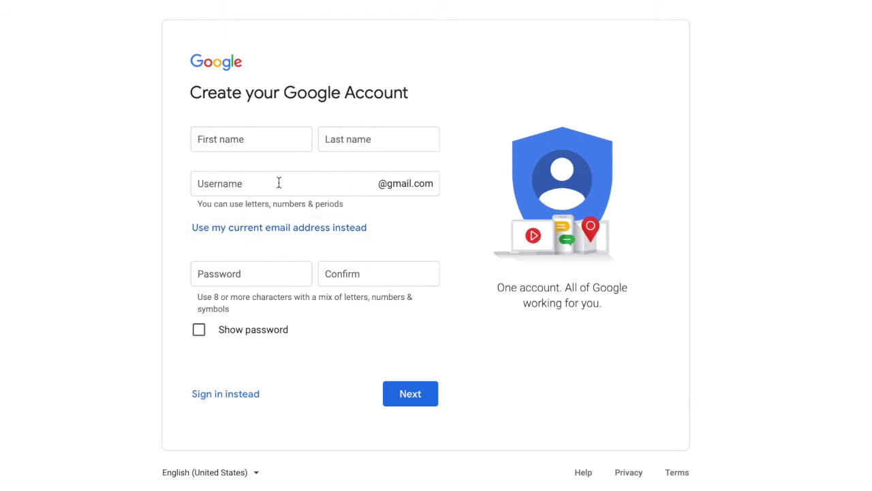
left_click(275, 140)
type("Andy")
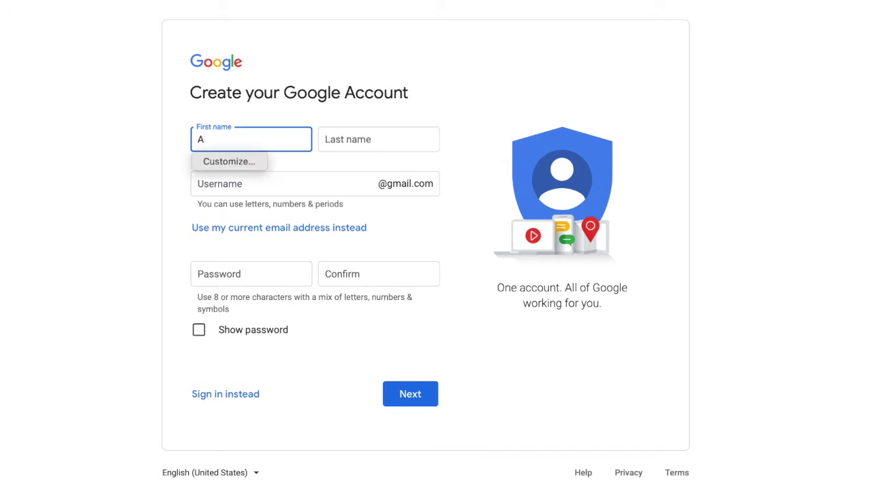
left_click(352, 136)
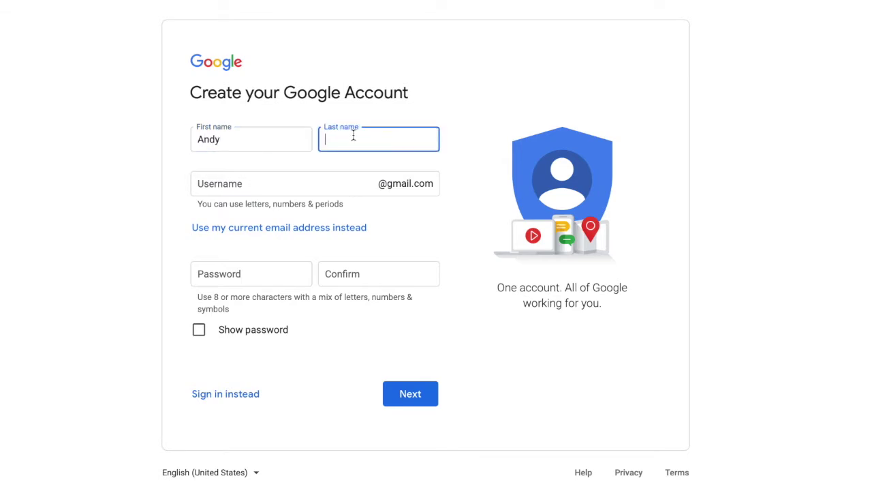
type("W")
left_click(413, 226)
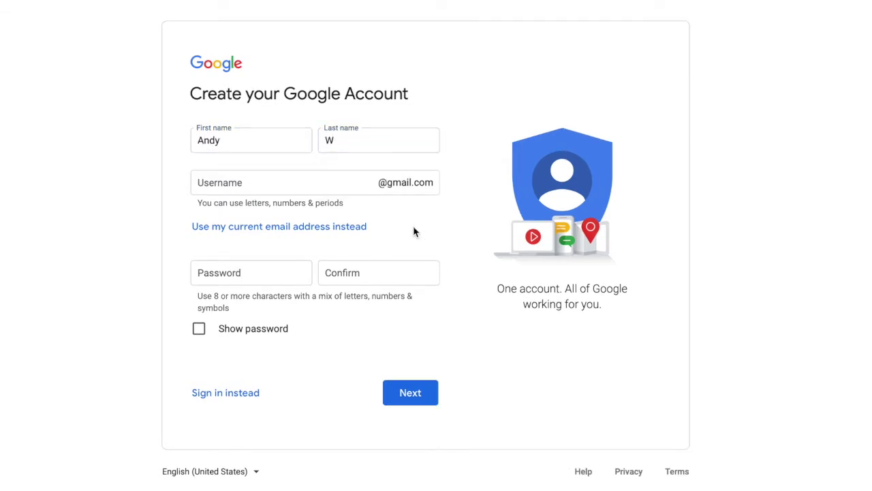
left_click(324, 181)
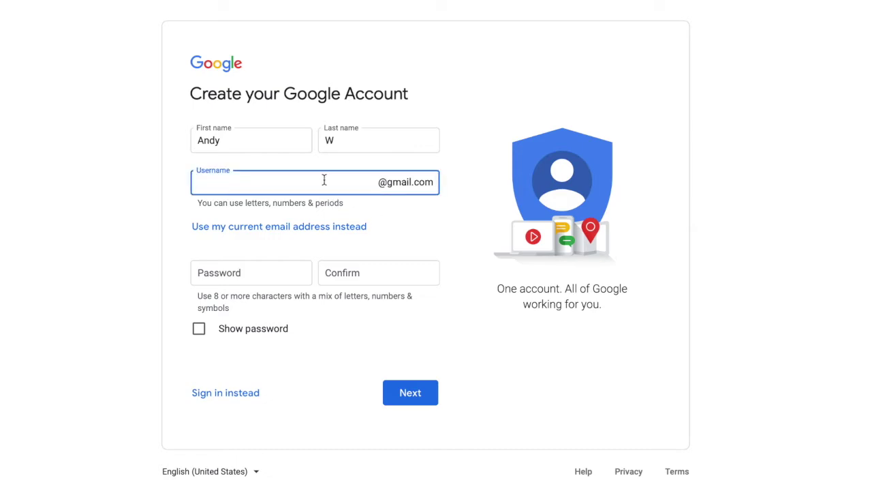
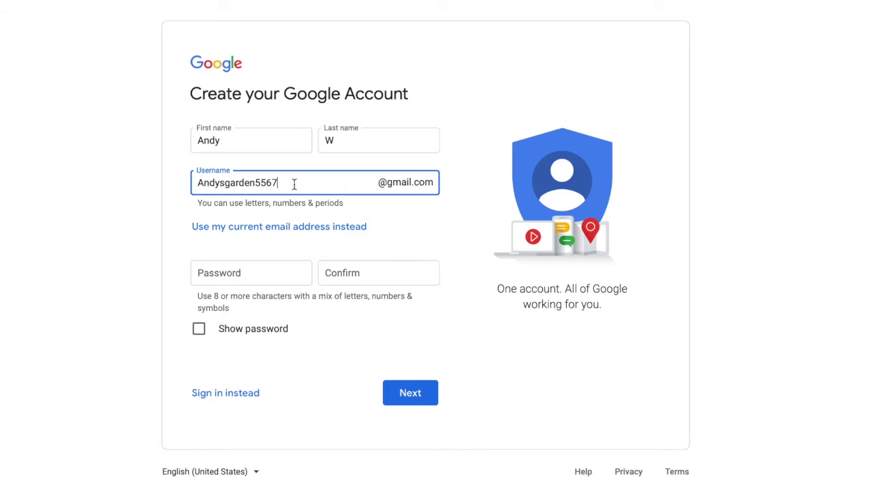
- Enter a new account password, skipping Safari's suggestion, and retype it in Confirm
left_click(271, 271)
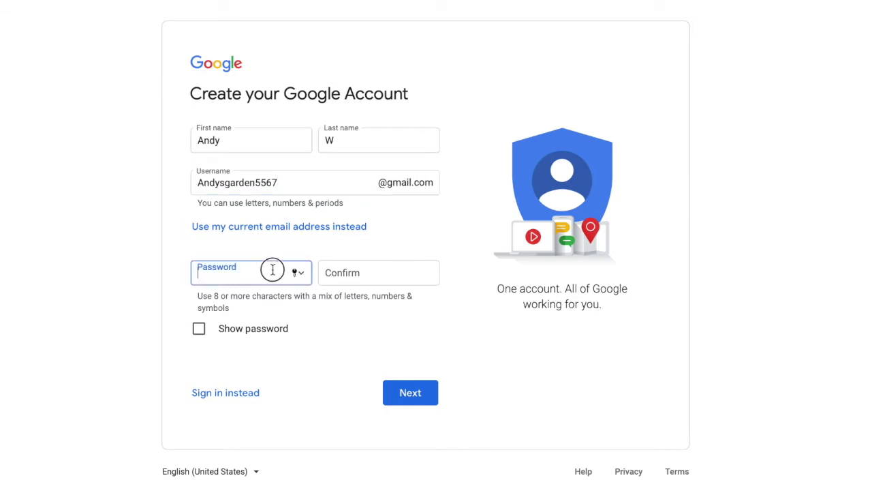
type("a")
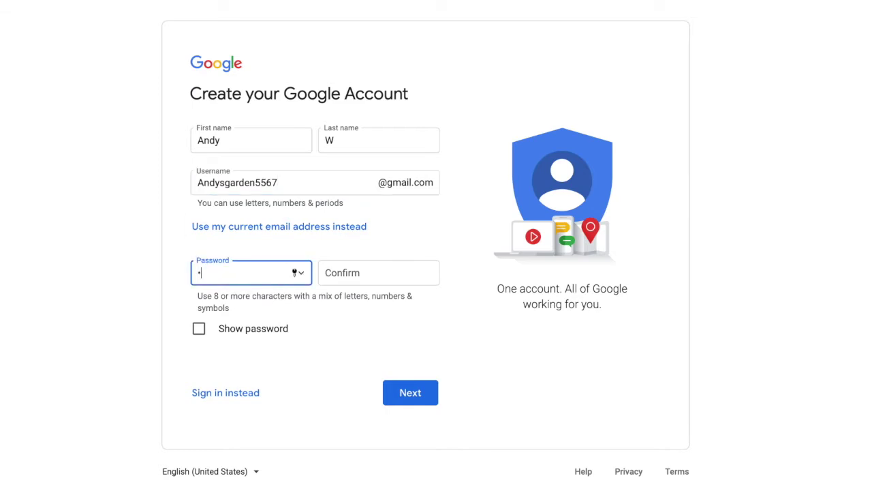
type("aaa")
key("BackSpace")
key("BackSpace")
key("BackSpace")
key("BackSpace")
key("BackSpace")
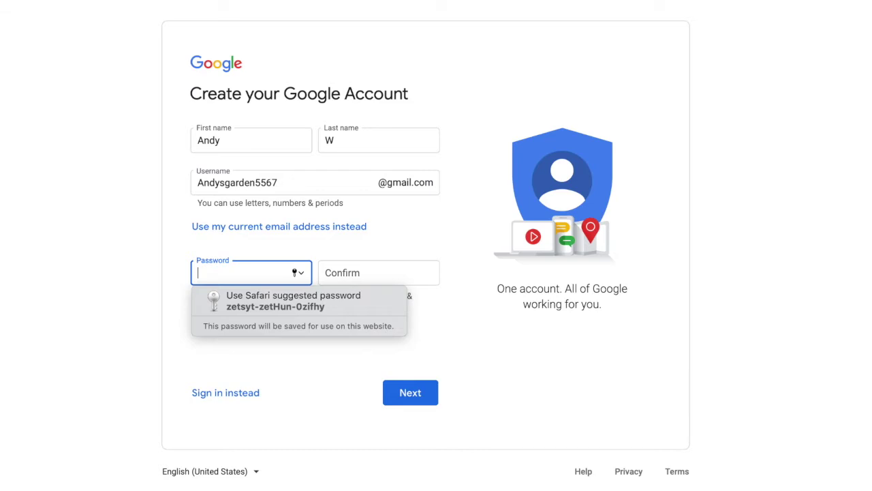
left_click(278, 278)
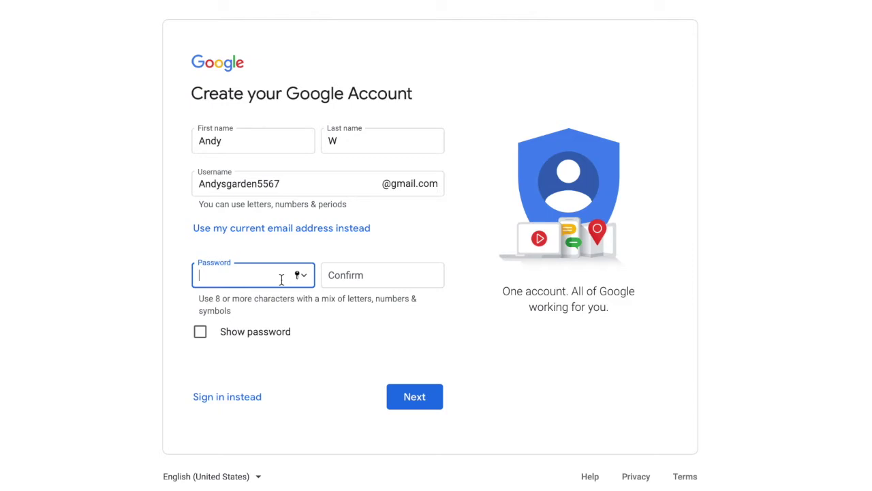
type("********")
left_click(346, 275)
type("****")
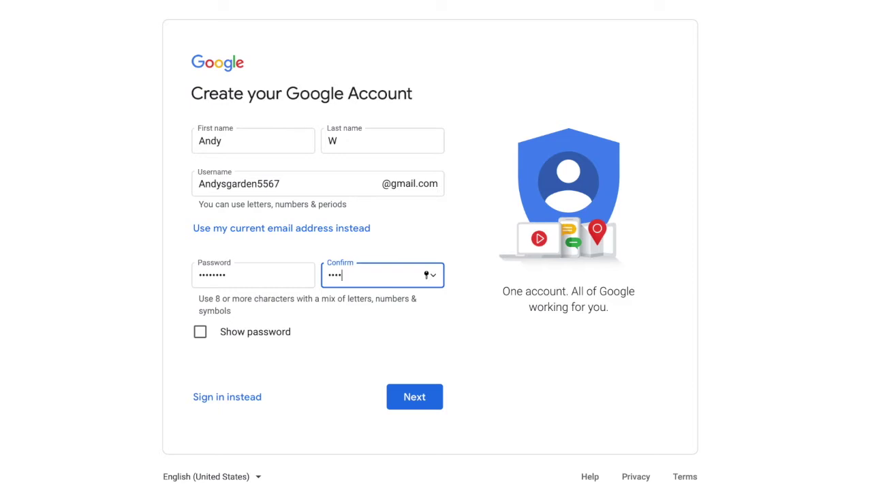
type("****")
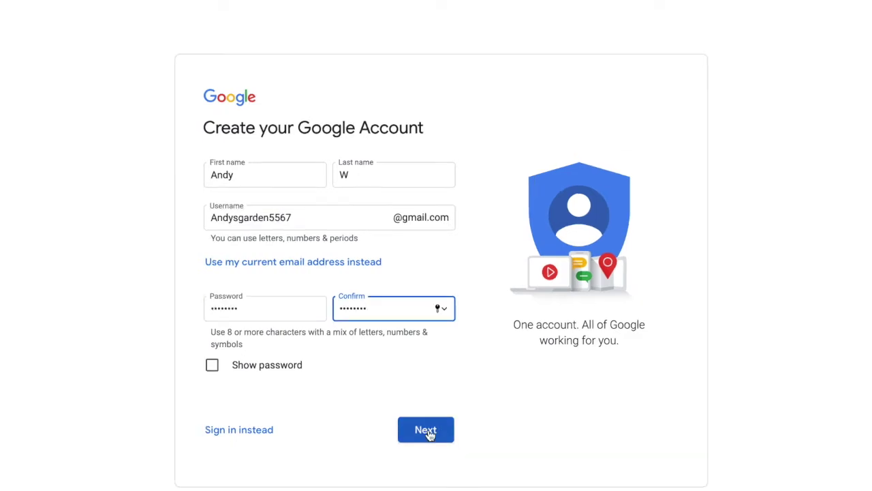
- Submit the details to reach Verify your phone number, declining Safari's password save
left_click(420, 400)
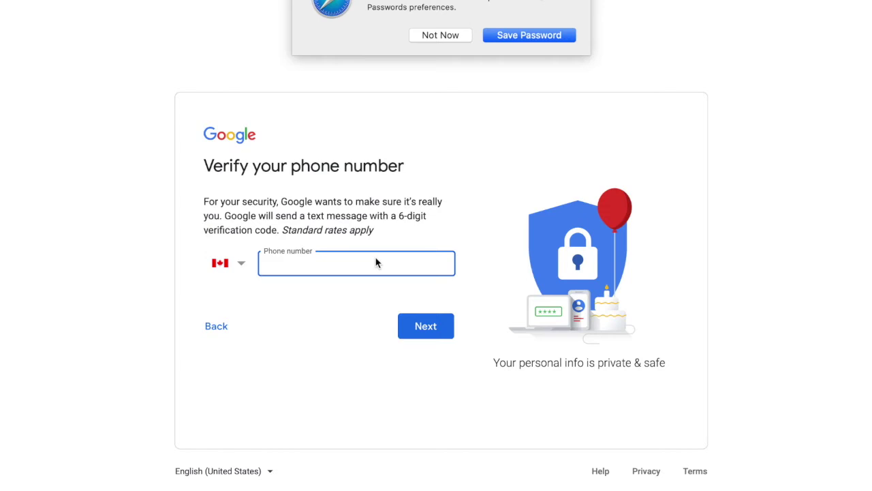
left_click(451, 34)
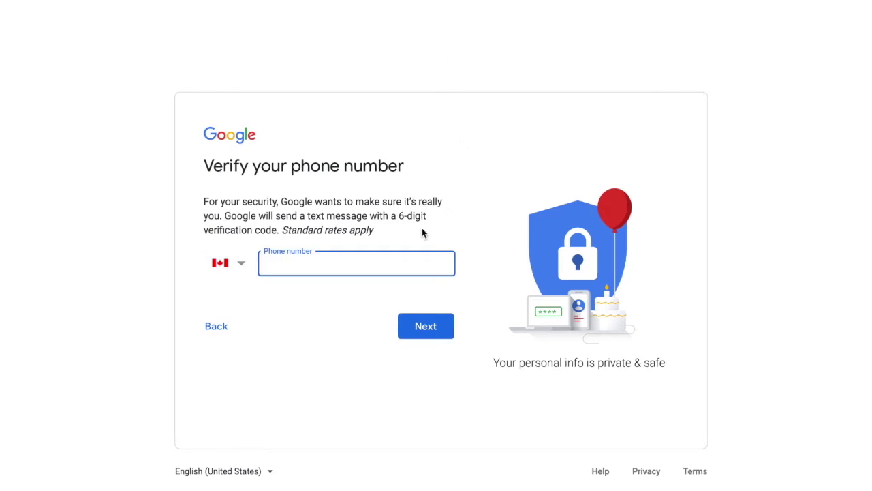
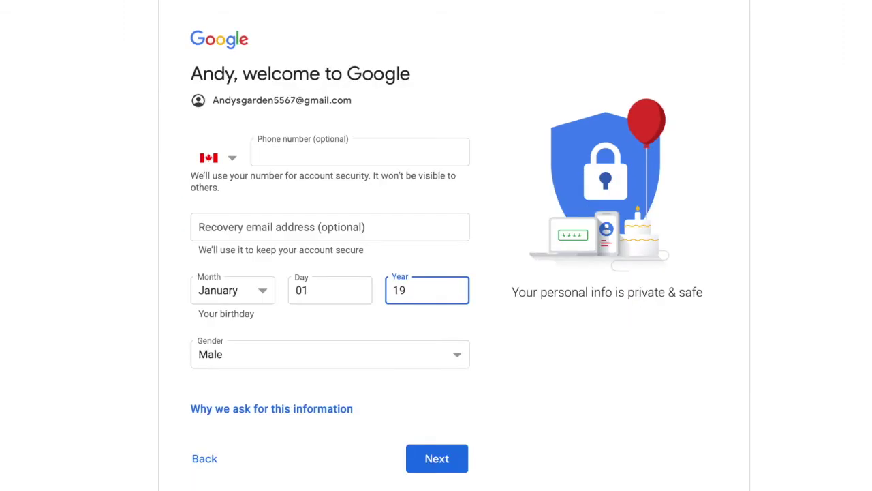
- Finish the birthday as January 01 1985 with Male gender, leaving phone and recovery email blank
type("85")
left_click(548, 370)
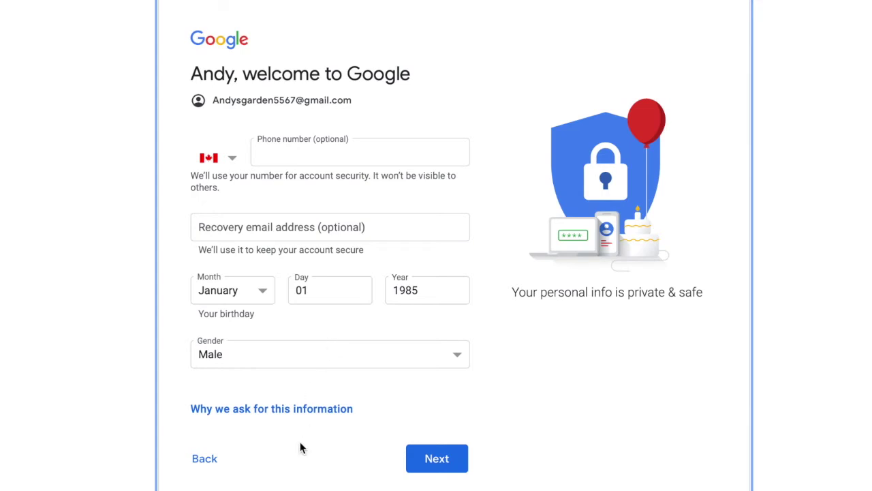
left_click(333, 149)
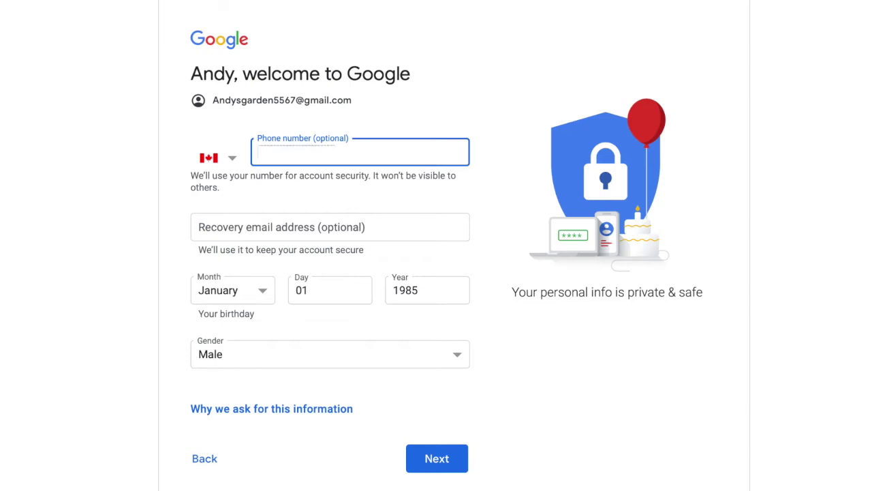
left_click(239, 226)
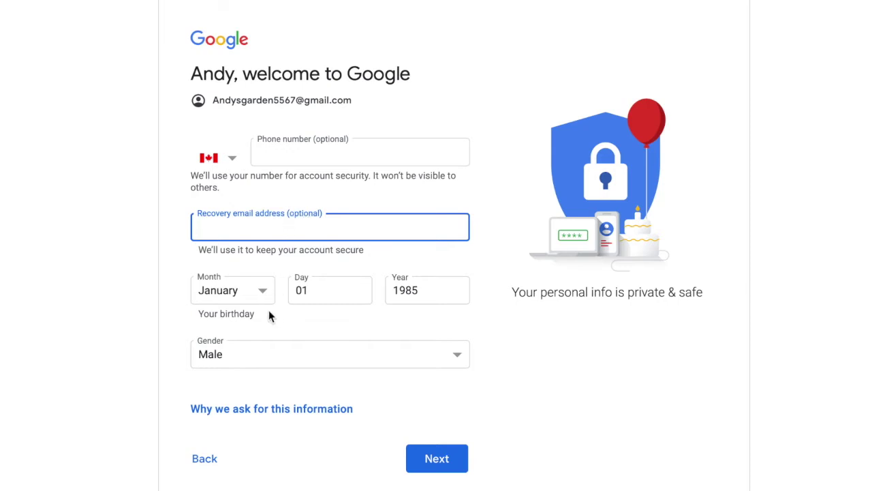
left_click(432, 460)
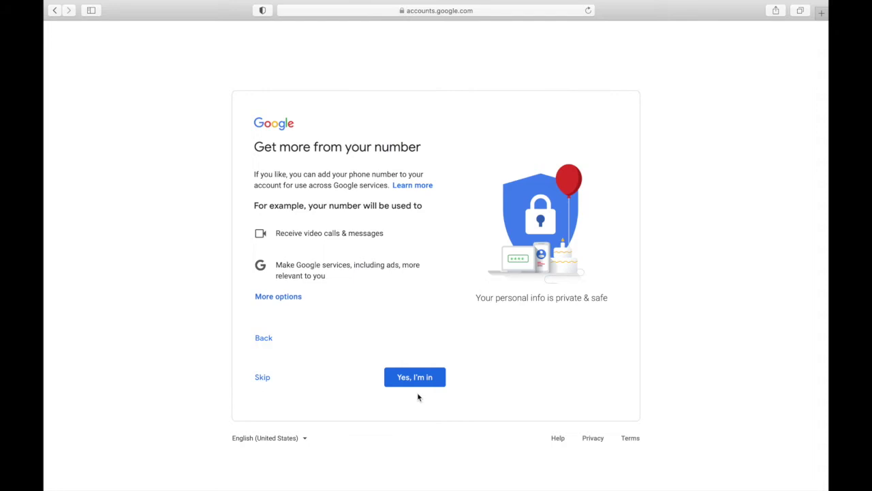
- Skip adding a phone number, read through the Privacy and Terms, and agree to them
left_click(263, 378)
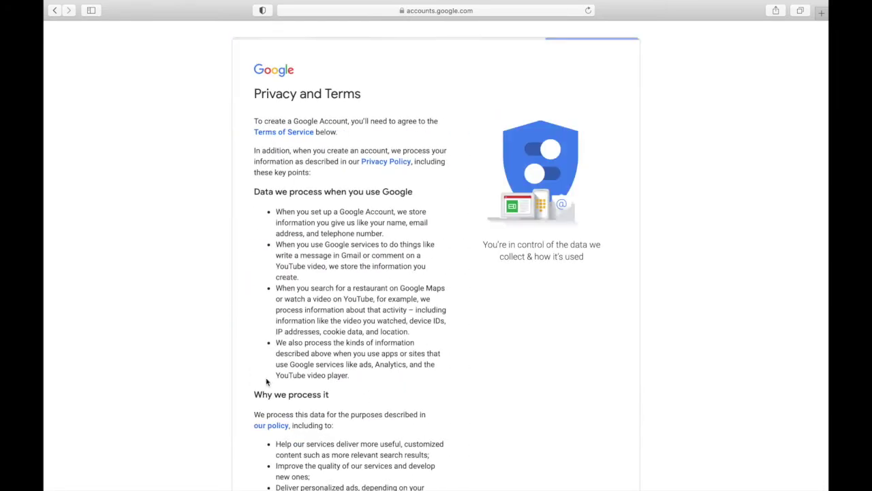
scroll(396, 353, "down", 8)
scroll(400, 354, "down", 5)
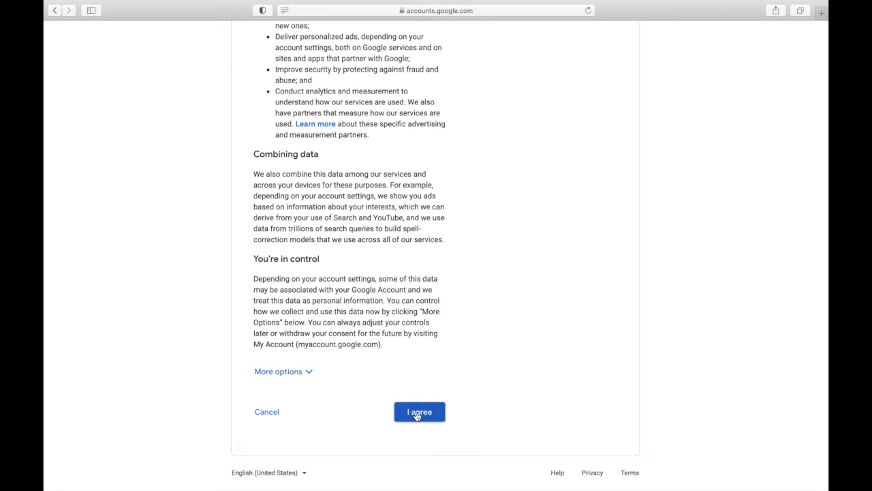
scroll(415, 410, "up", 13)
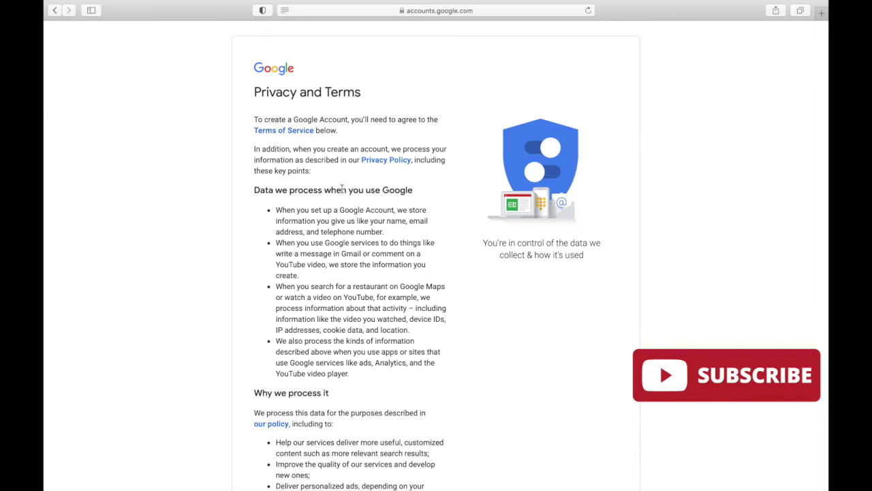
scroll(343, 189, "down", 5)
scroll(346, 188, "down", 10)
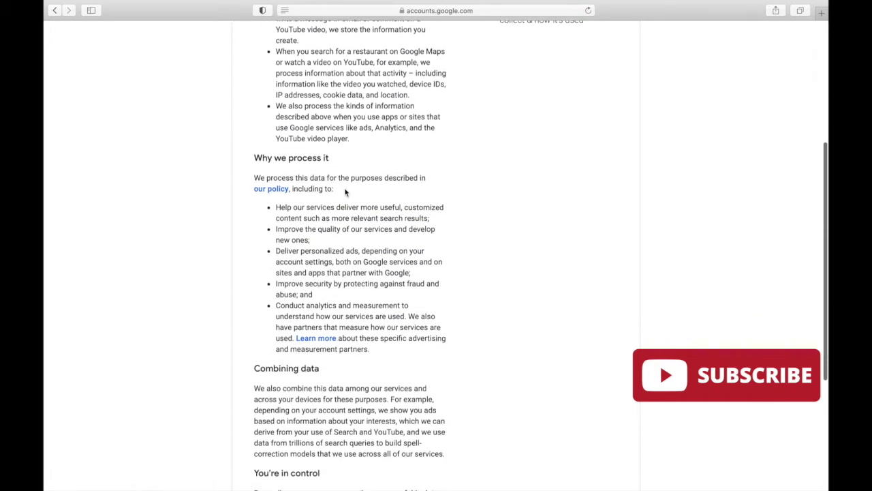
left_click(417, 411)
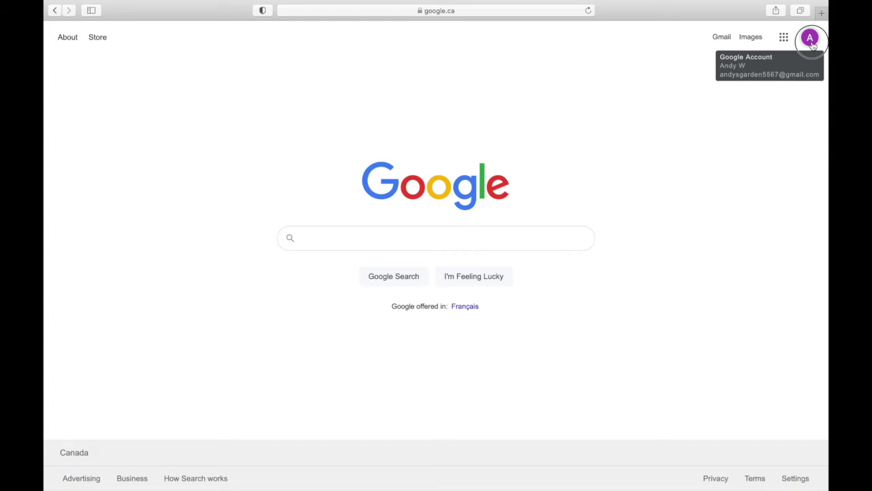
- Check the signed-in account, then go to YouTube from the Google apps list
left_click(808, 44)
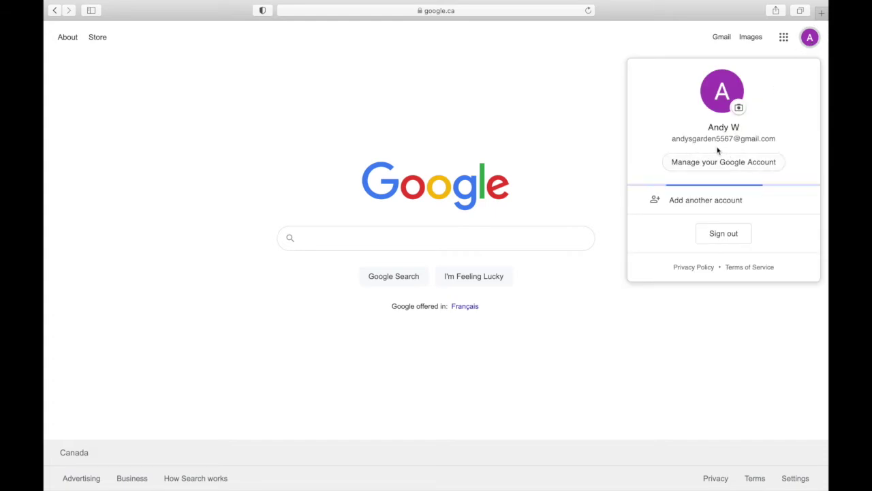
left_click(762, 49)
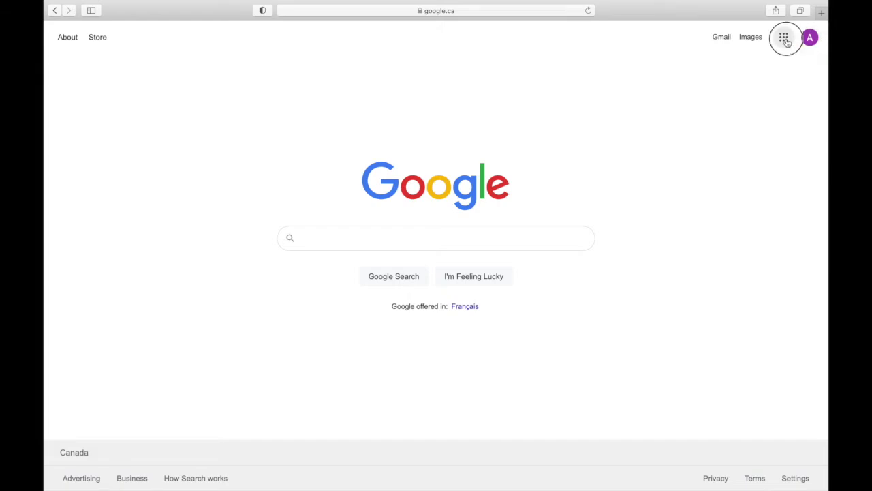
left_click(785, 40)
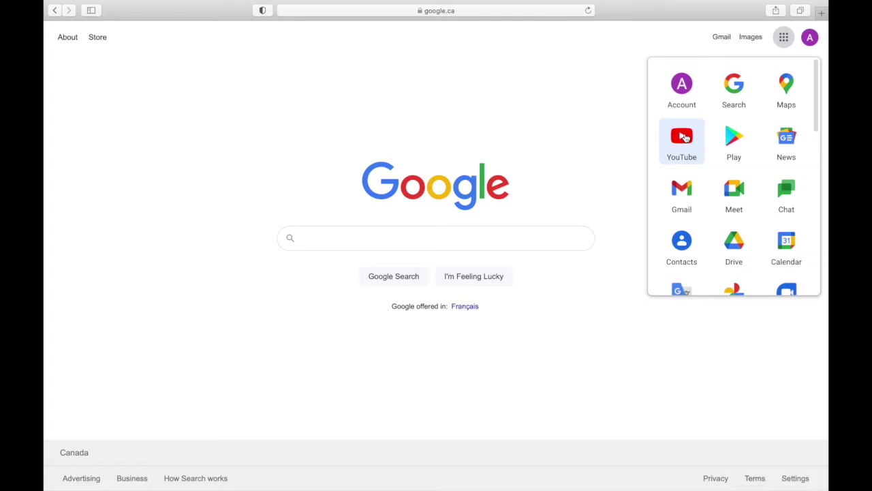
left_click(685, 137)
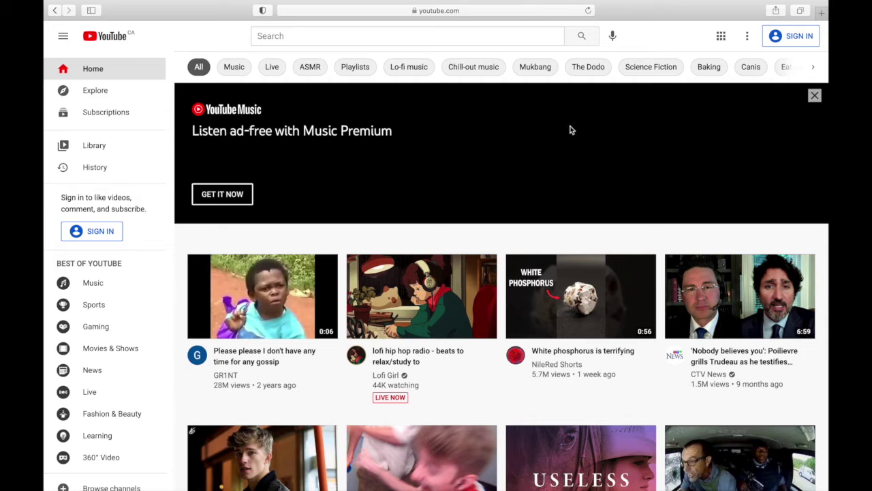
- Sign in to YouTube with the new account and choose Create a channel from the avatar menu
left_click(785, 38)
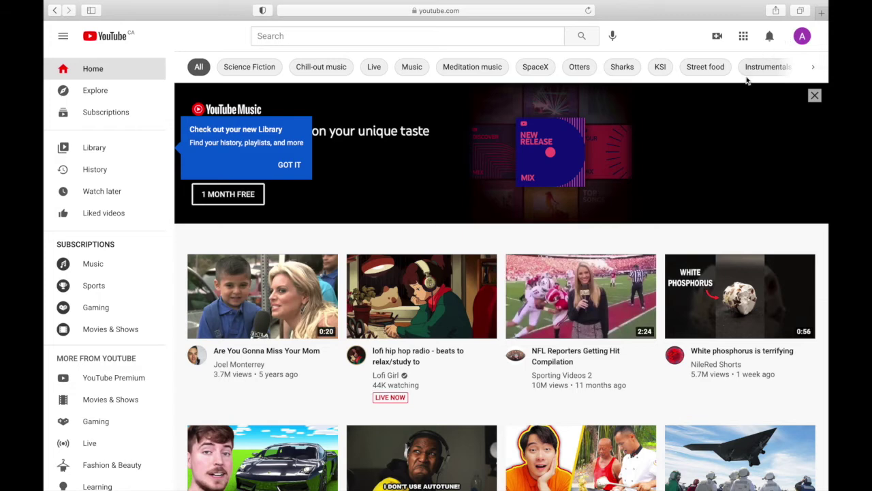
scroll(736, 95, "down", 2)
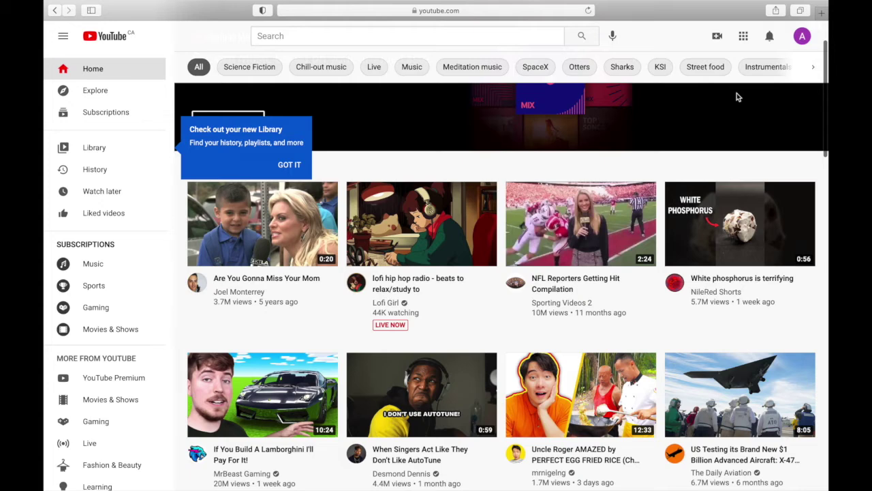
scroll(737, 97, "up", 2)
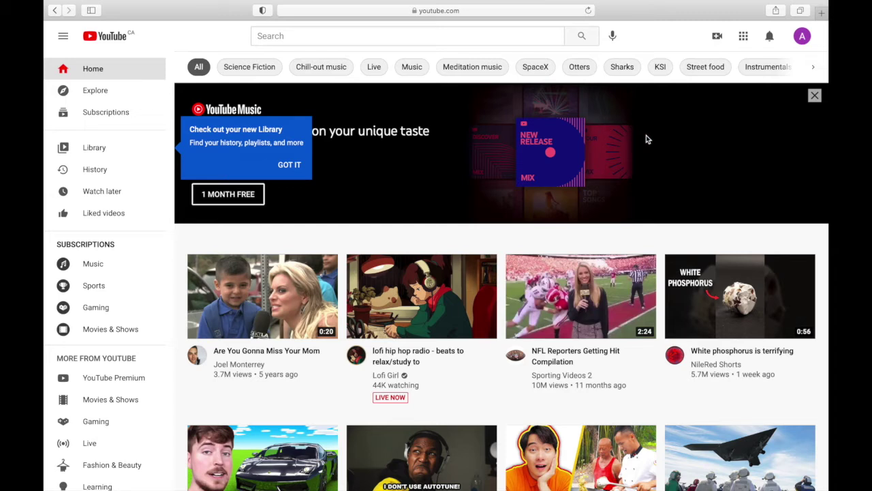
left_click(802, 39)
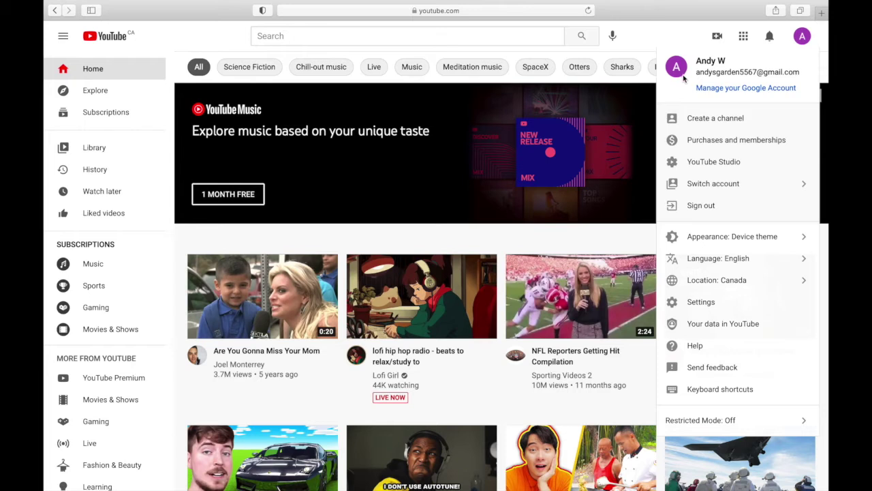
left_click(787, 43)
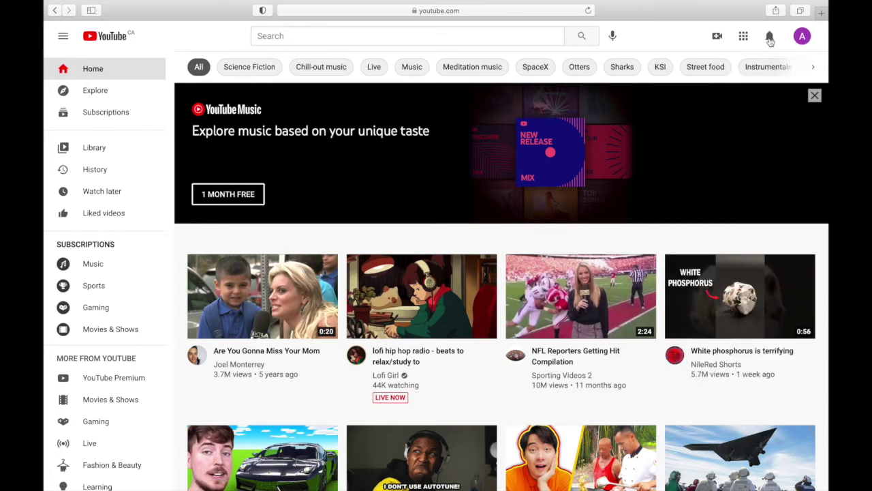
left_click(802, 40)
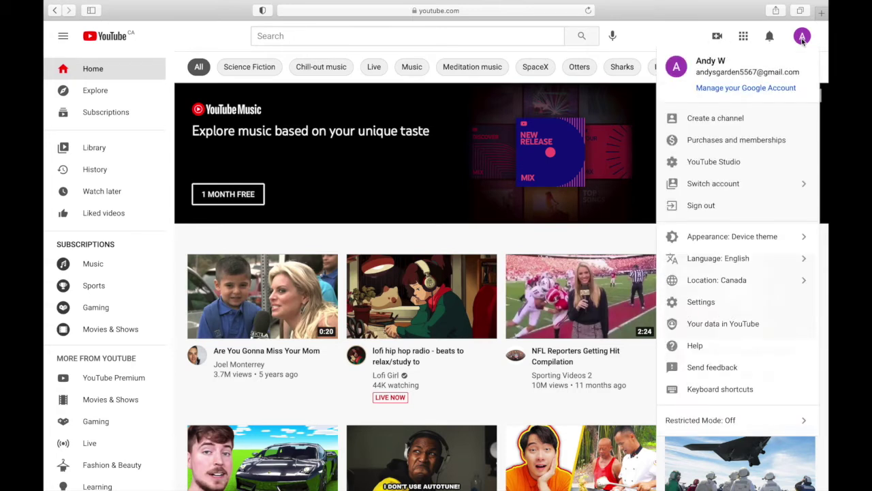
left_click(730, 121)
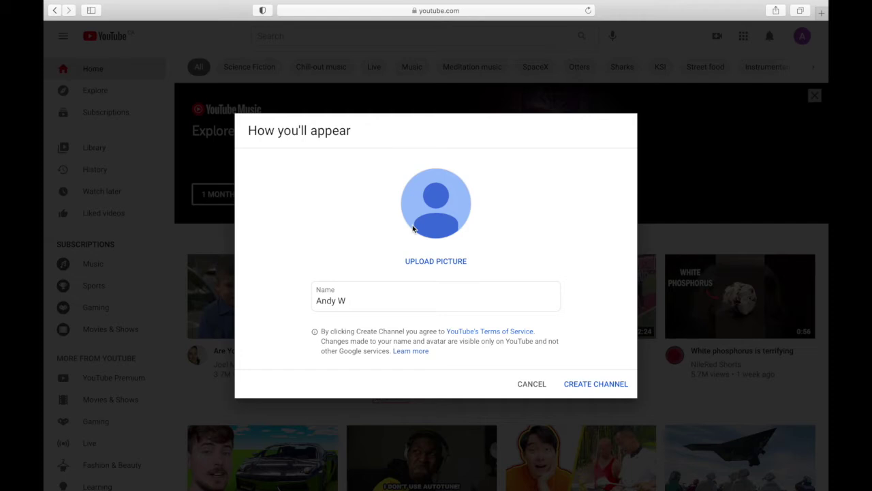
- Upload IMG_6568.JPG as the cropped profile picture and create the channel
left_click(436, 261)
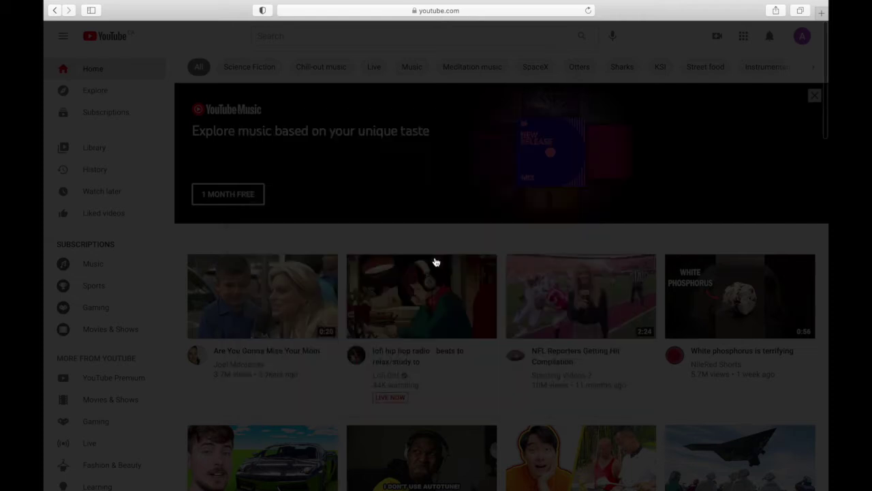
left_click(351, 99)
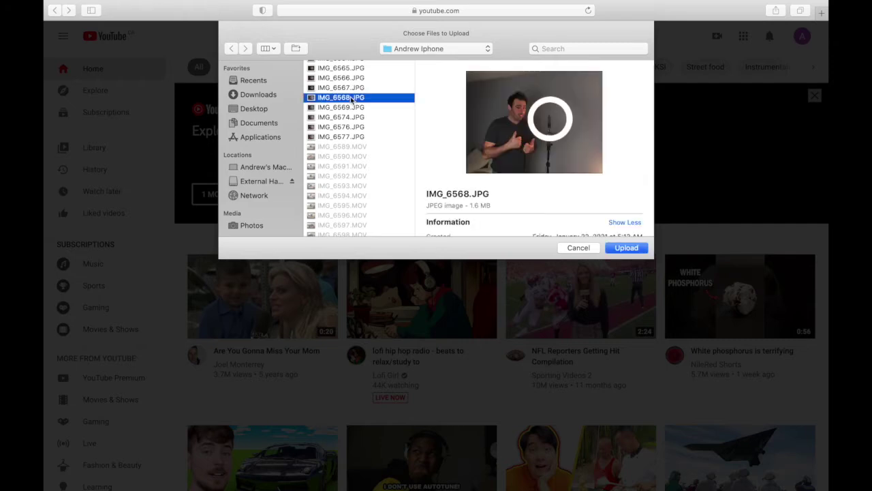
left_click(626, 248)
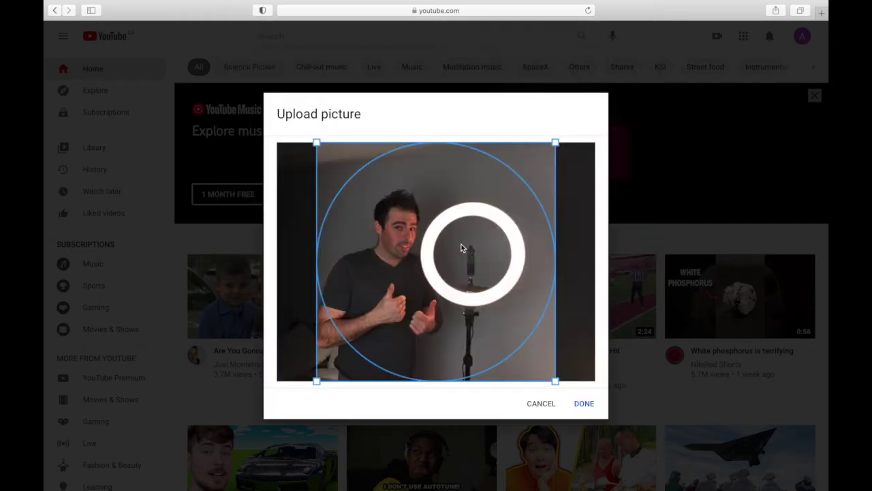
left_click_drag(475, 253, 473, 255)
left_click(590, 404)
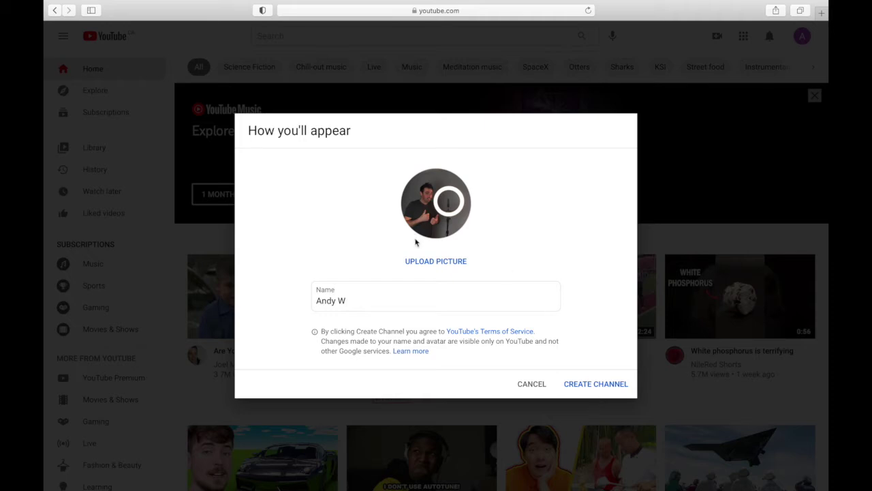
left_click(597, 384)
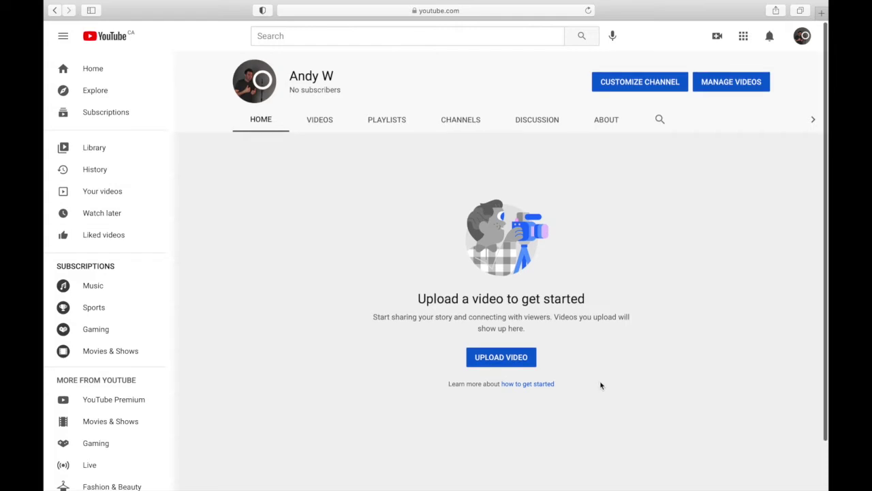
- Browse the channel's Videos, Playlists, Channels, Discussion, About and Home tabs, then open Customize Channel
scroll(601, 349, "down", 2)
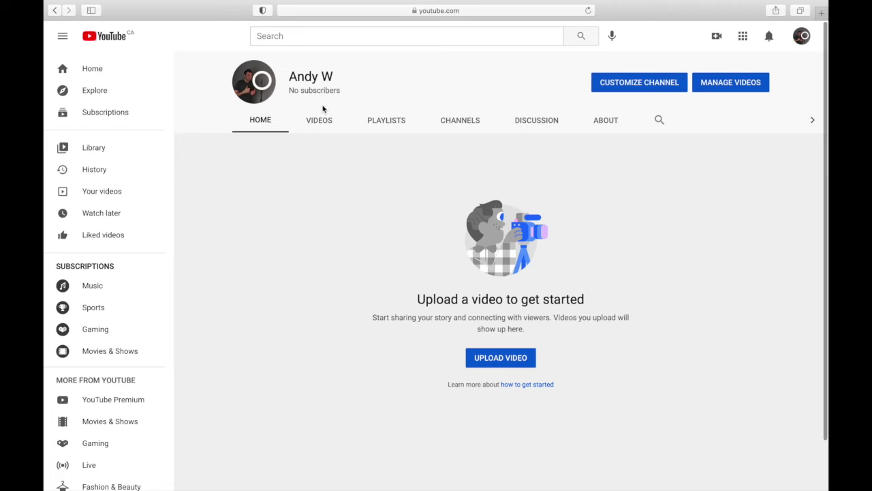
scroll(596, 156, "up", 1)
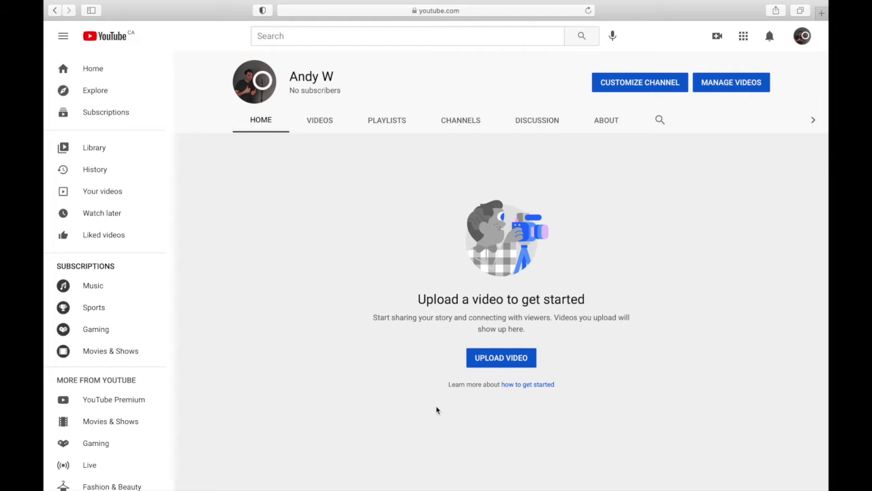
left_click(321, 120)
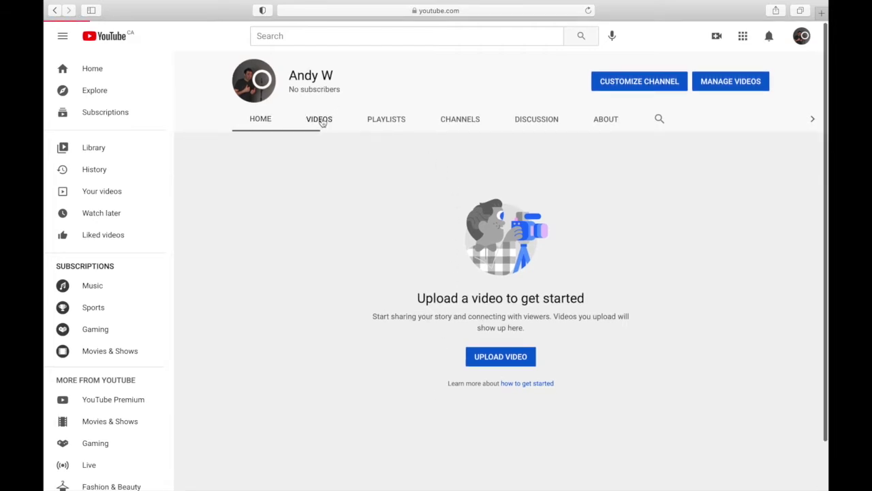
left_click(391, 121)
left_click(460, 121)
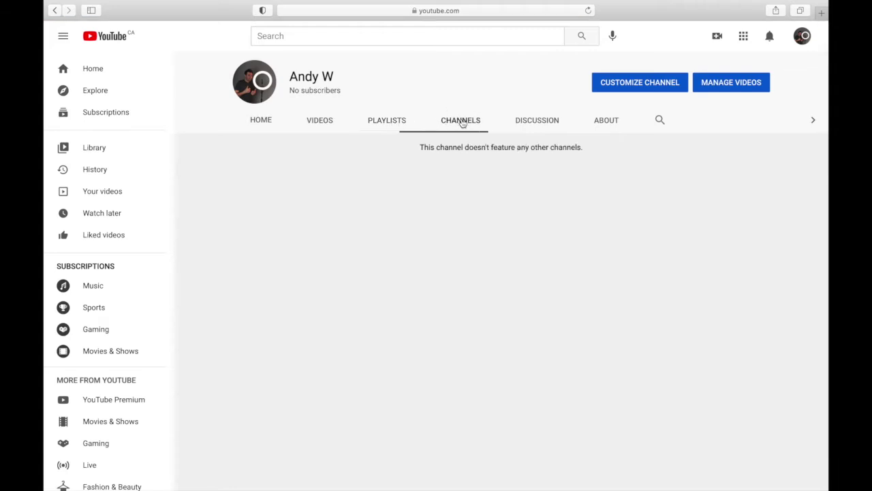
left_click(535, 122)
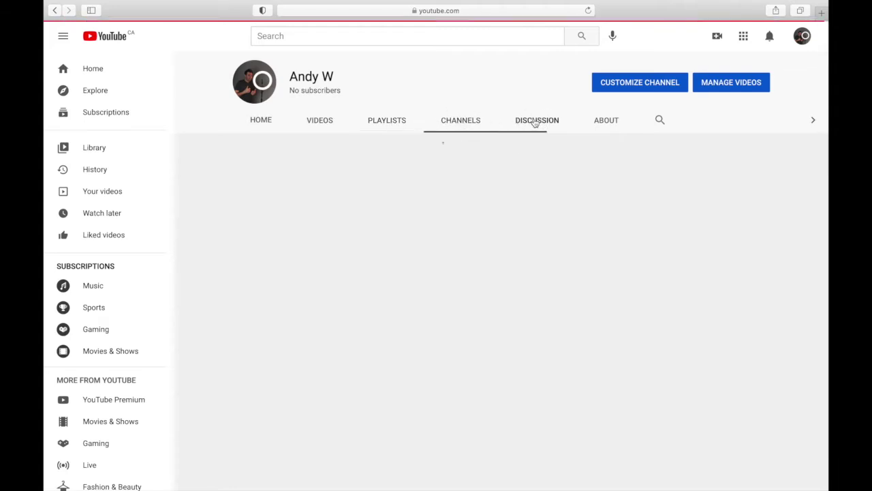
left_click(612, 124)
left_click(263, 121)
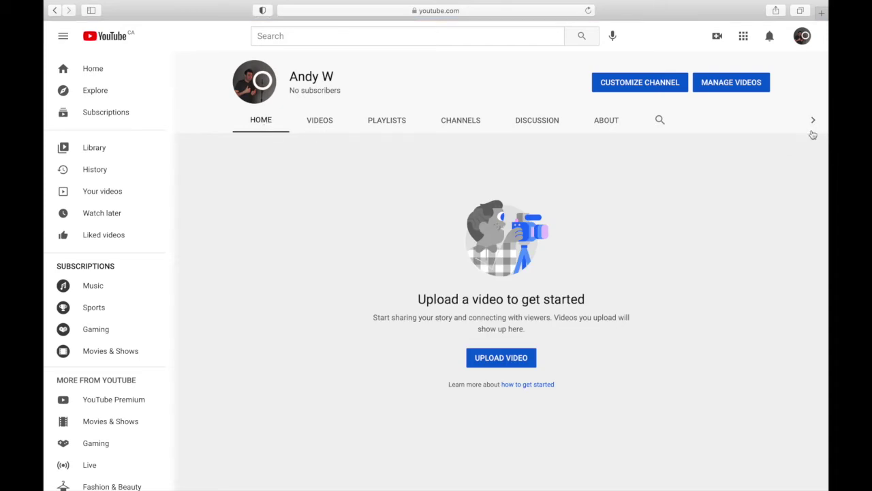
left_click(662, 82)
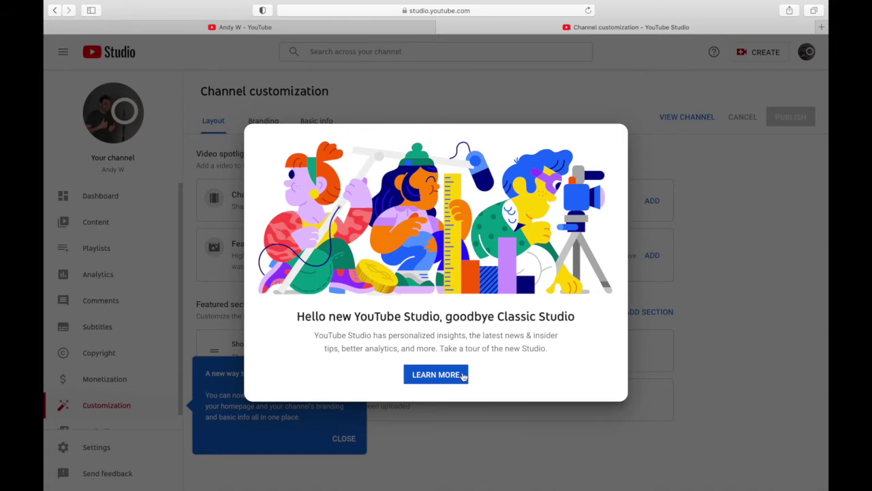
- Dismiss the Studio welcome message and the customization tip, then show the Branding tab
left_click(730, 366)
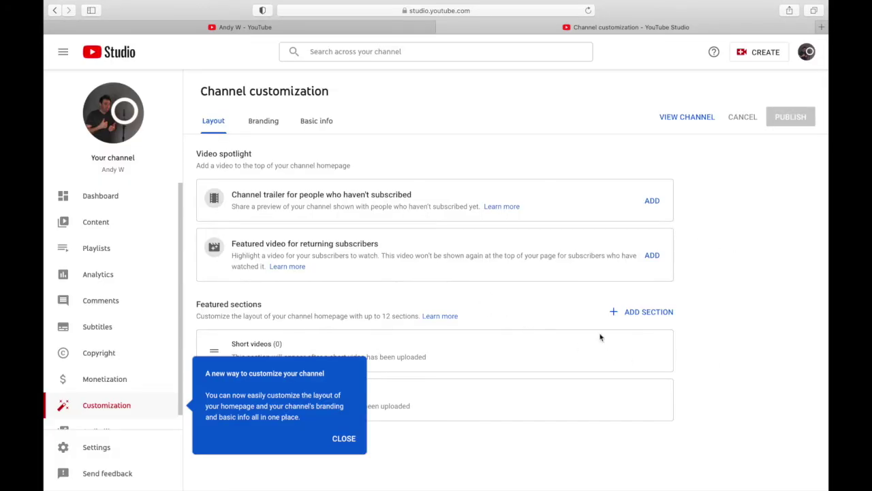
left_click(345, 439)
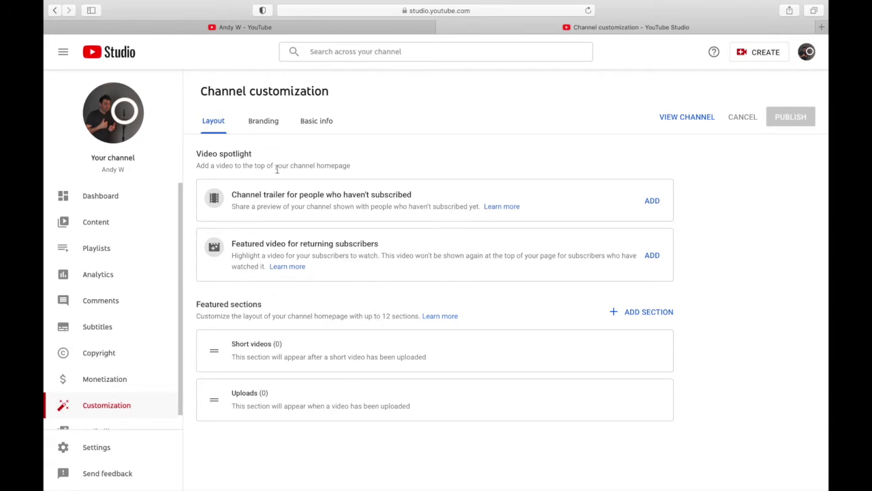
left_click(266, 122)
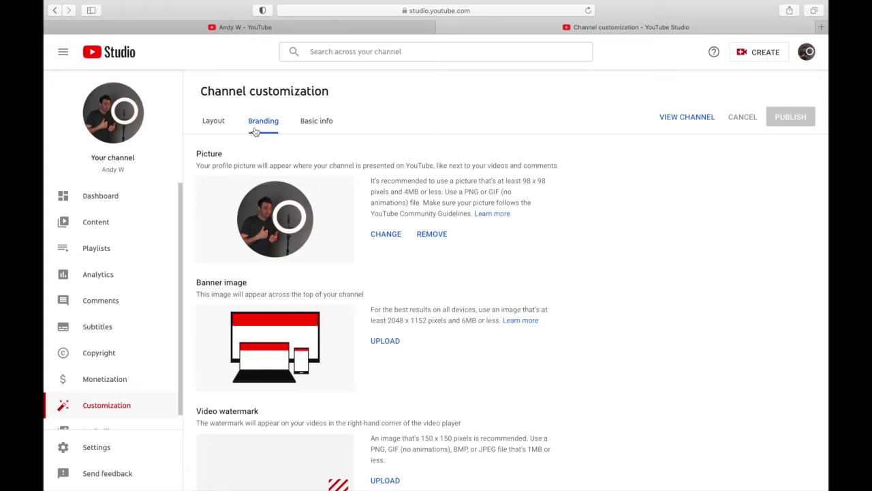
- Scroll through the Branding settings to review the profile picture, banner image and watermark options
scroll(507, 234, "down", 2)
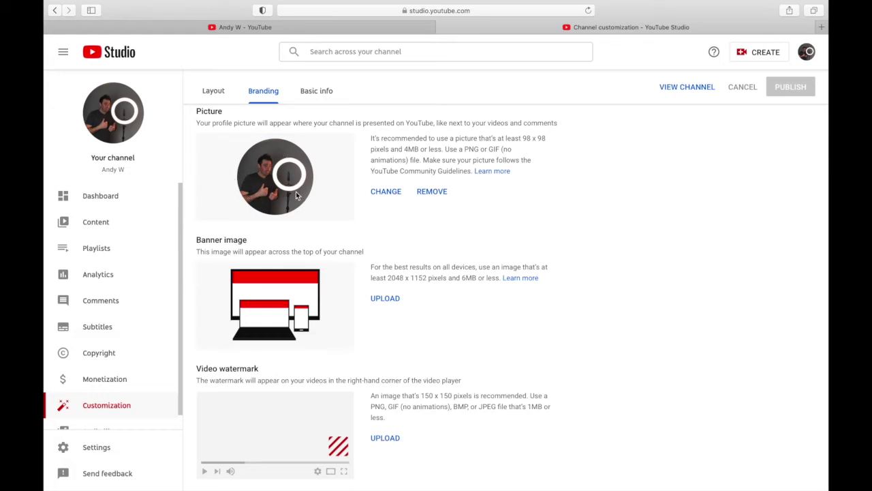
scroll(271, 211, "up", 2)
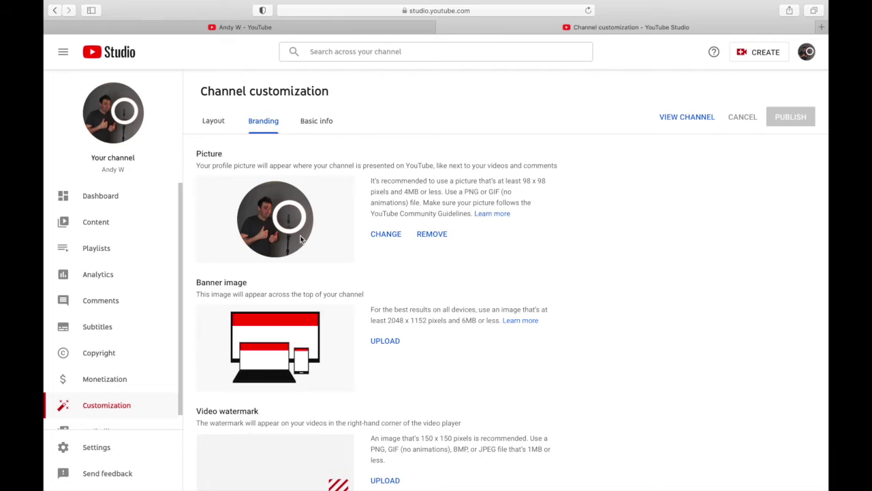
scroll(300, 239, "down", 1)
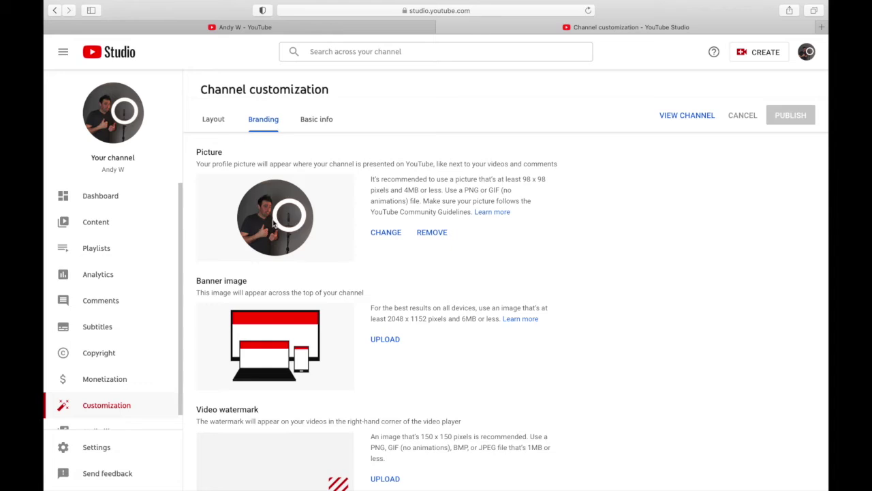
scroll(478, 194, "down", 1)
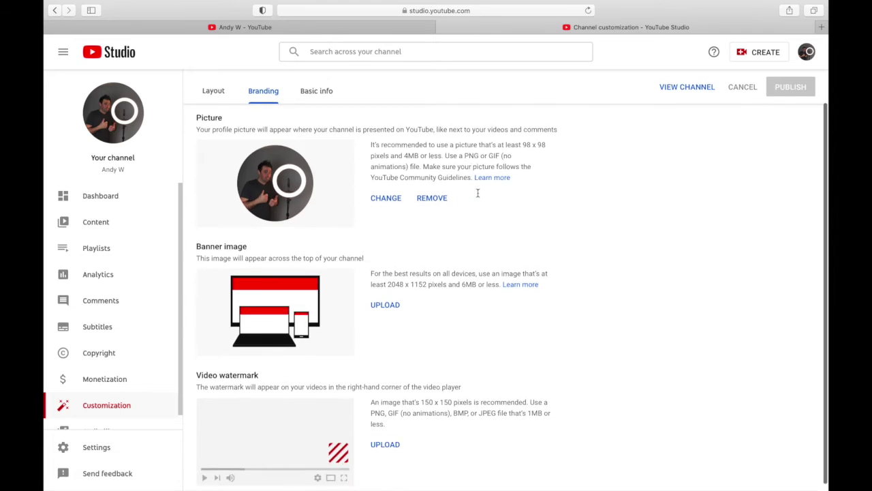
scroll(409, 192, "up", 1)
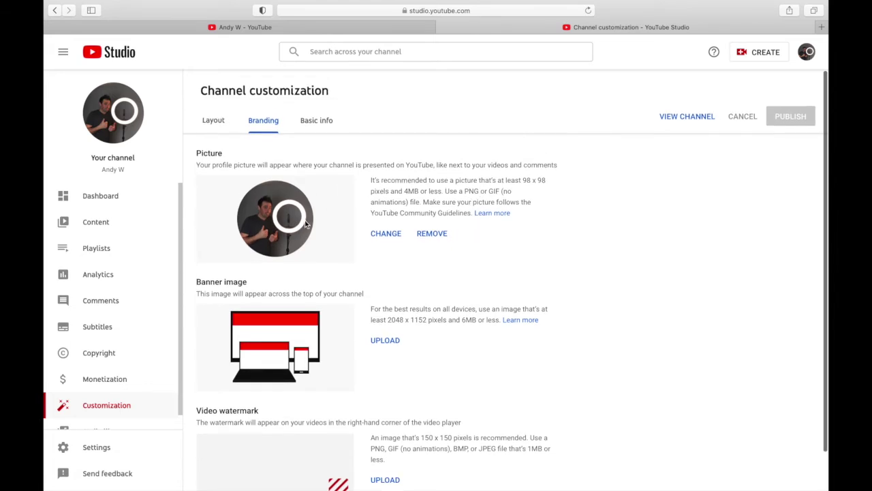
scroll(273, 229, "down", 1)
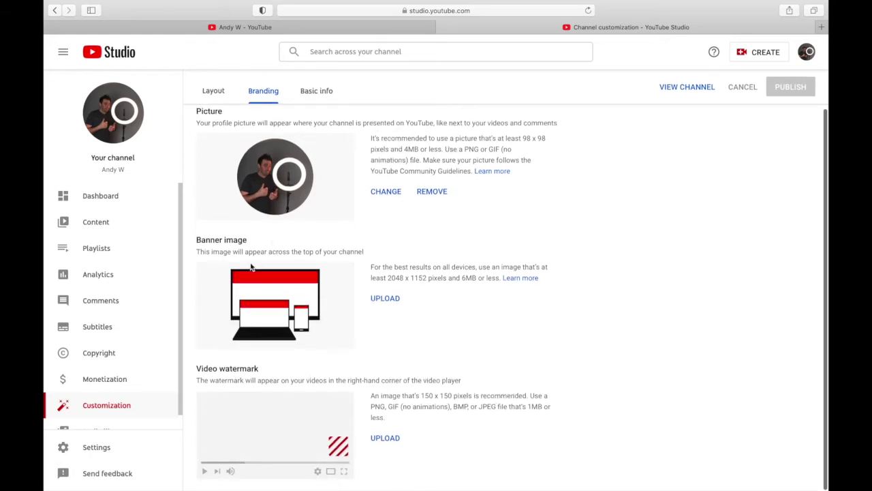
left_click_drag(196, 240, 247, 240)
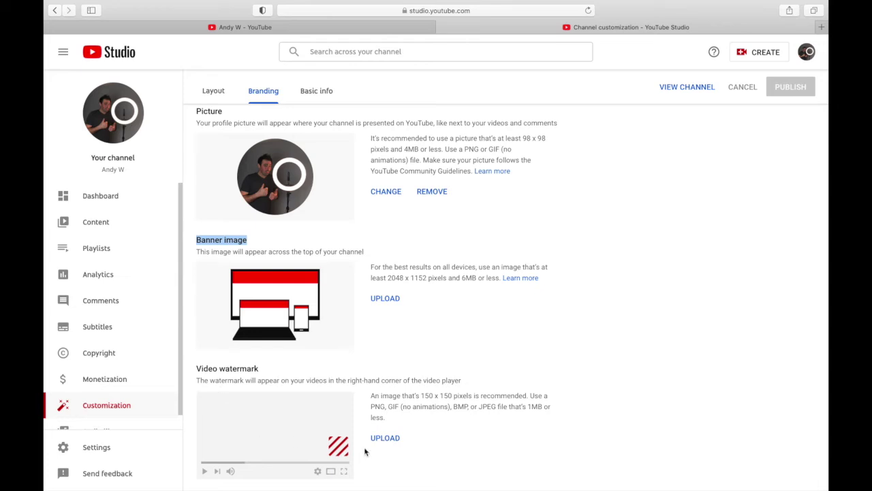
left_click_drag(421, 397, 453, 397)
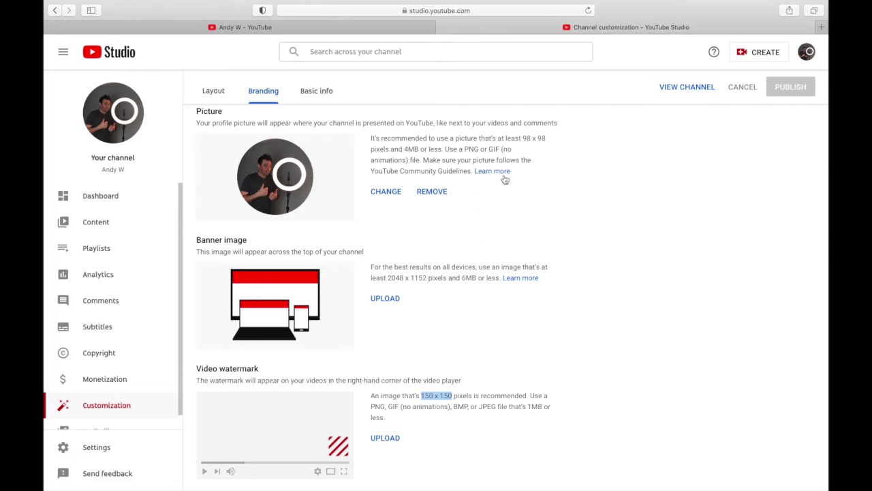
left_click_drag(523, 137, 545, 139)
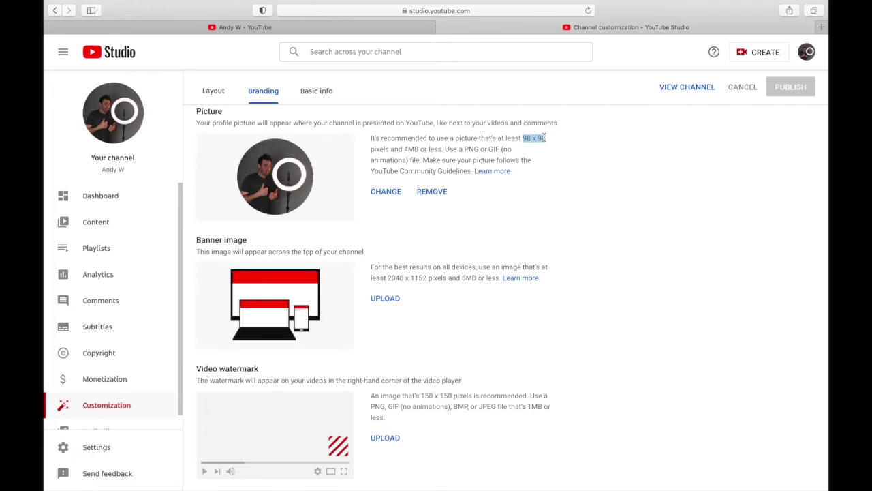
left_click_drag(389, 279, 427, 279)
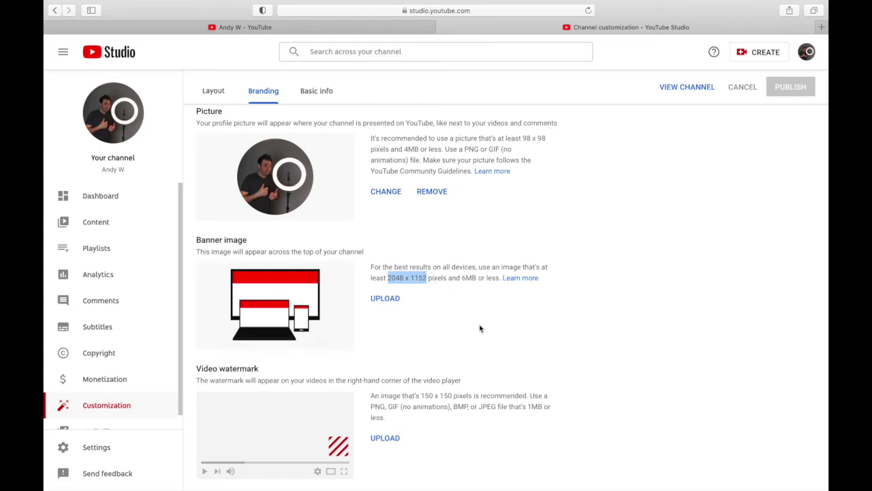
left_click_drag(421, 396, 452, 395)
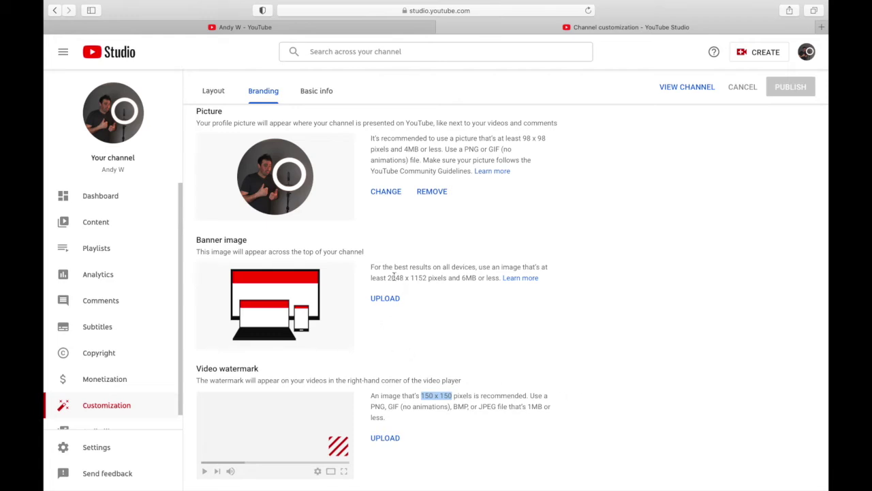
scroll(393, 276, "up", 1)
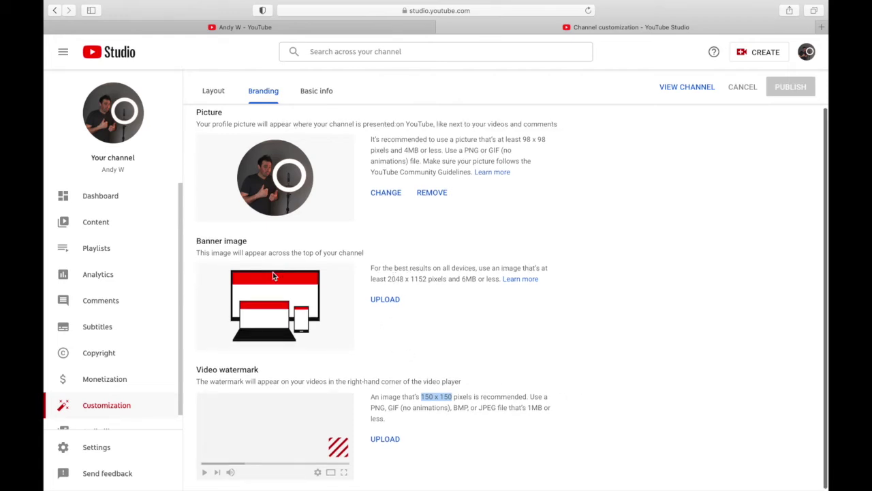
scroll(273, 276, "up", 1)
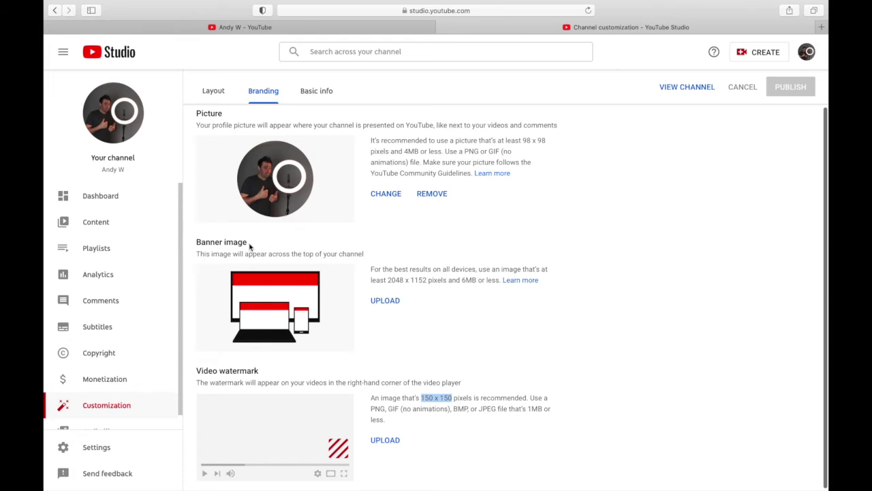
scroll(248, 242, "up", 2)
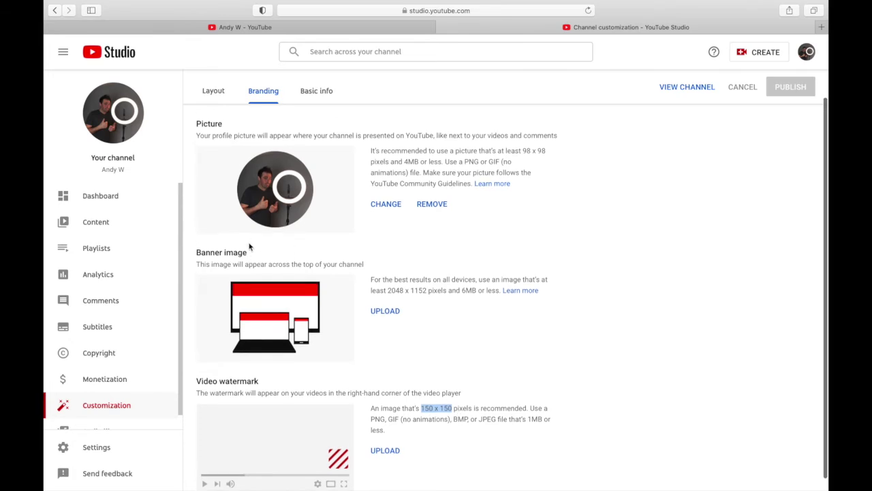
- Open the channel's Basic info settings
left_click(319, 94)
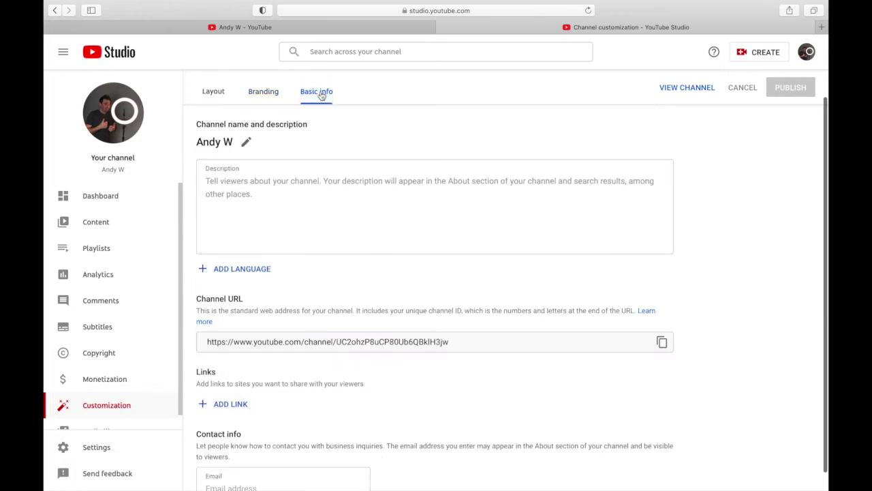
left_click_drag(201, 125, 304, 124)
left_click(303, 152)
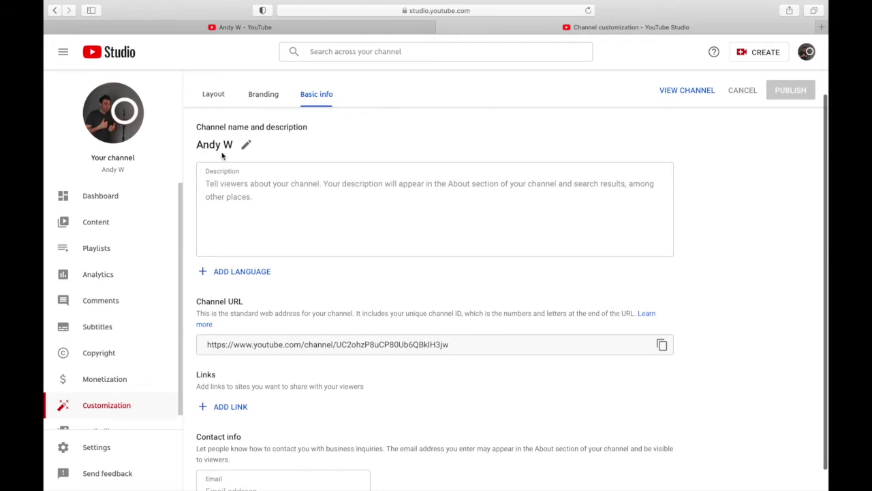
- Edit the channel name, retyping it toward 'Andys gardening channel'
left_click(247, 142)
left_click(249, 184)
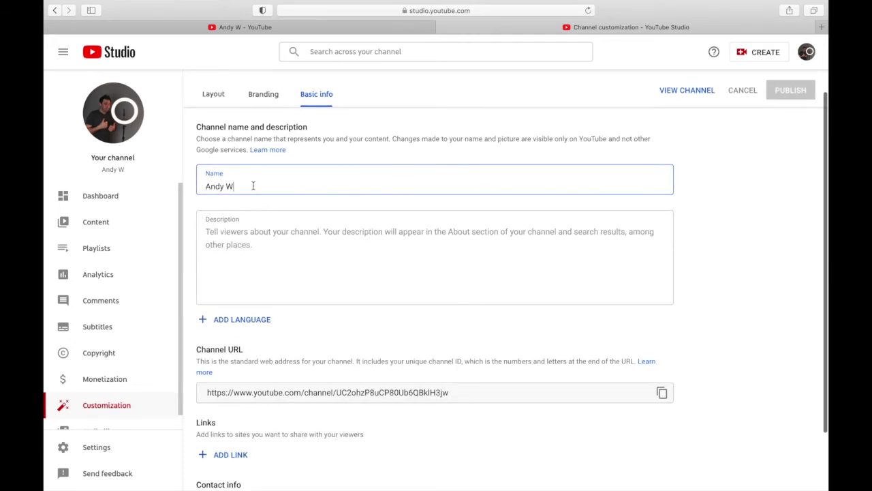
key("BackSpace")
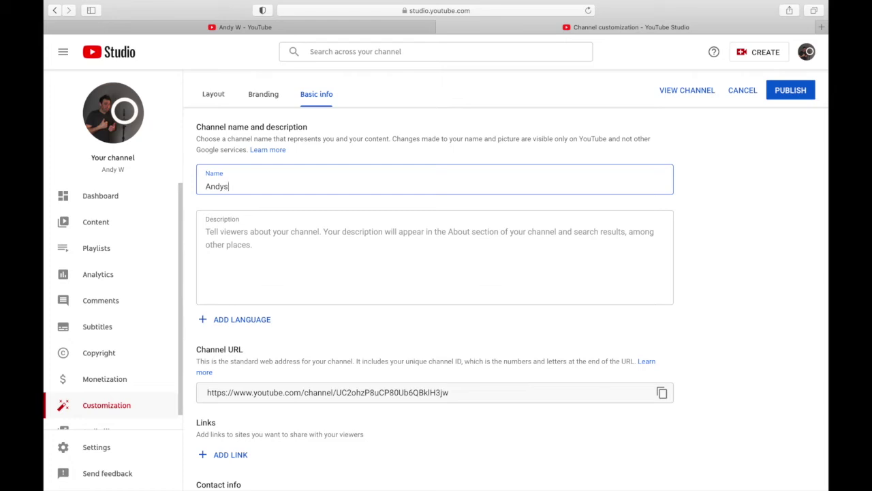
type("s gardening channel")
left_click(254, 232)
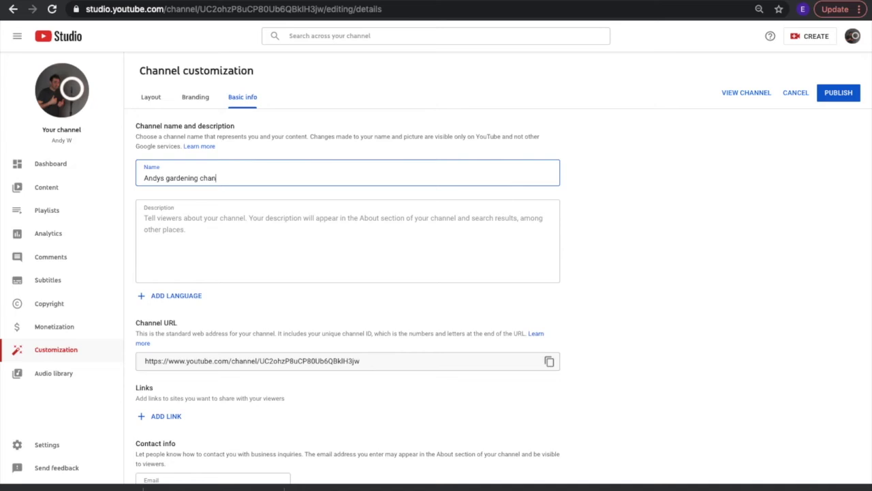
- Write the channel description starting 'Welcome to my channel' and a sentence about teaching gardening
left_click(273, 218)
type("Welco")
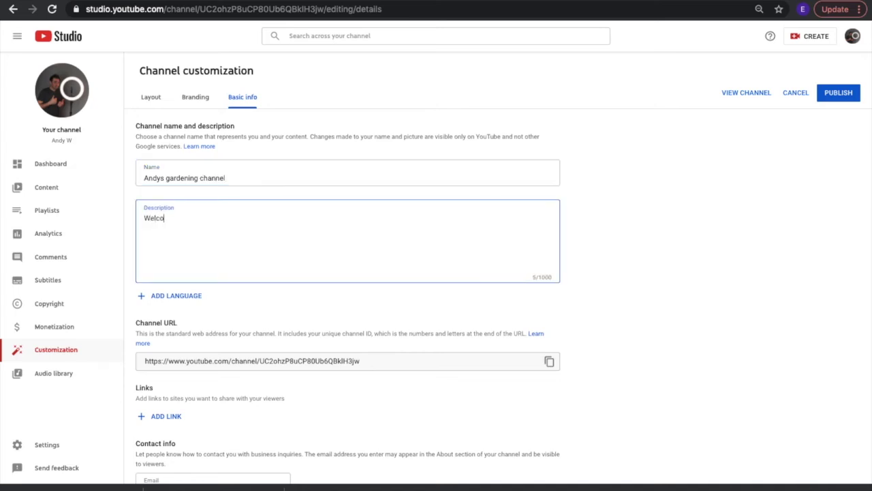
type("me to my channel! Here")
type("I will teach")
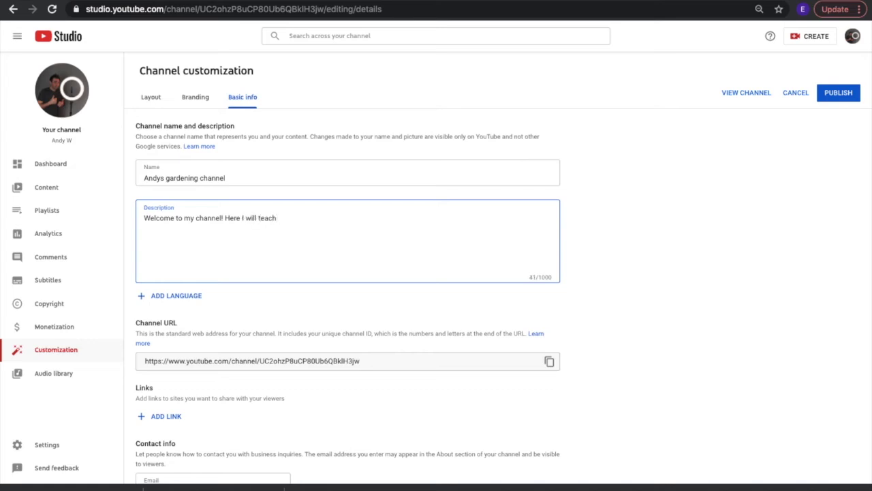
type("w to garden....")
scroll(205, 296, "down", 1)
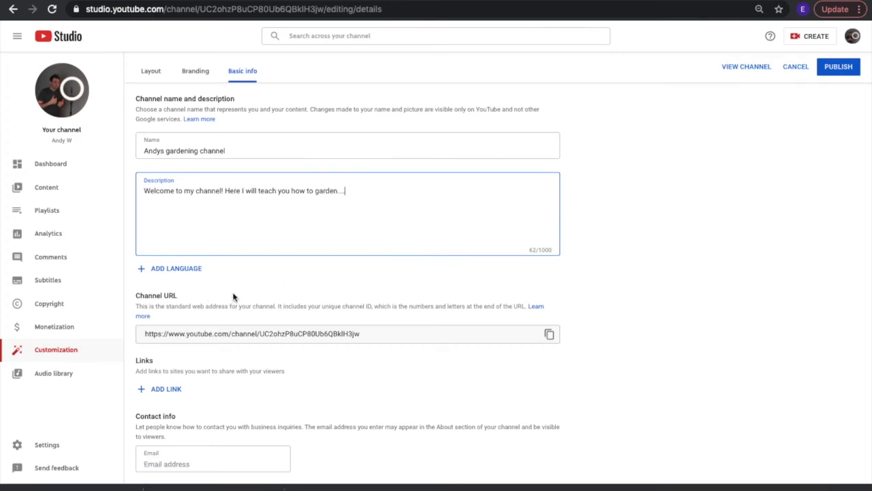
scroll(204, 303, "up", 1)
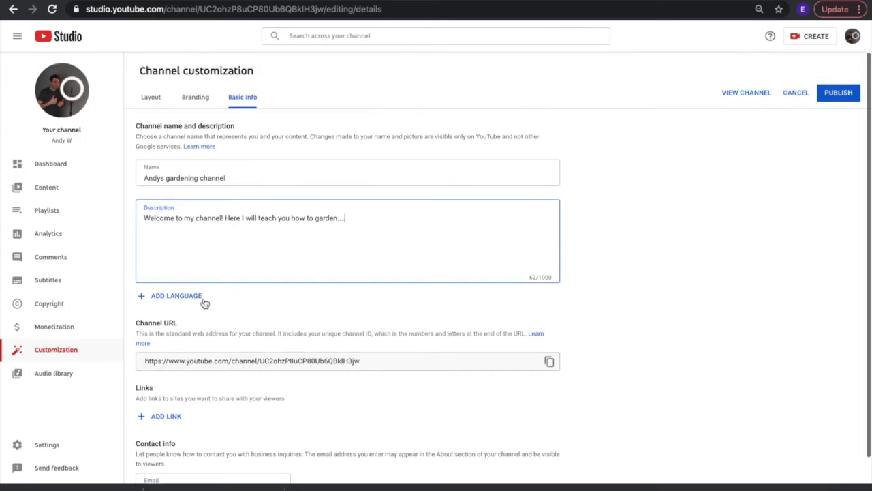
- Publish the channel customization, saving the name 'Andys gardening channel' and the welcome description
left_click(829, 94)
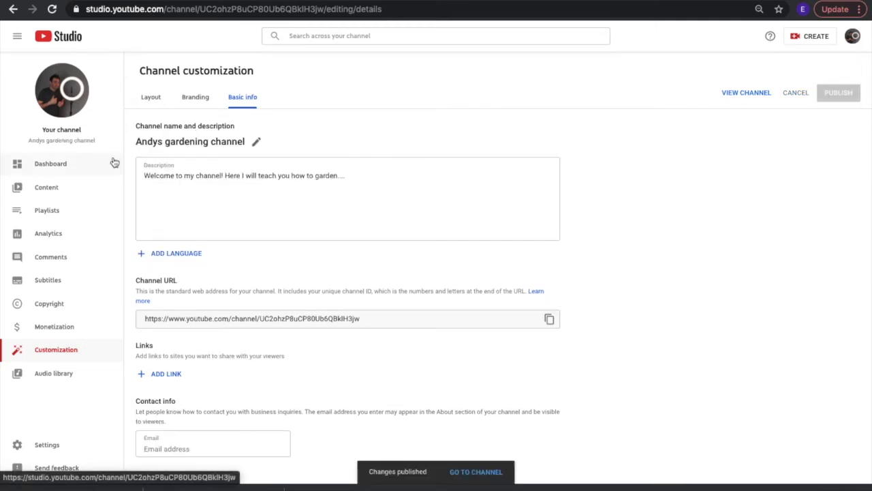
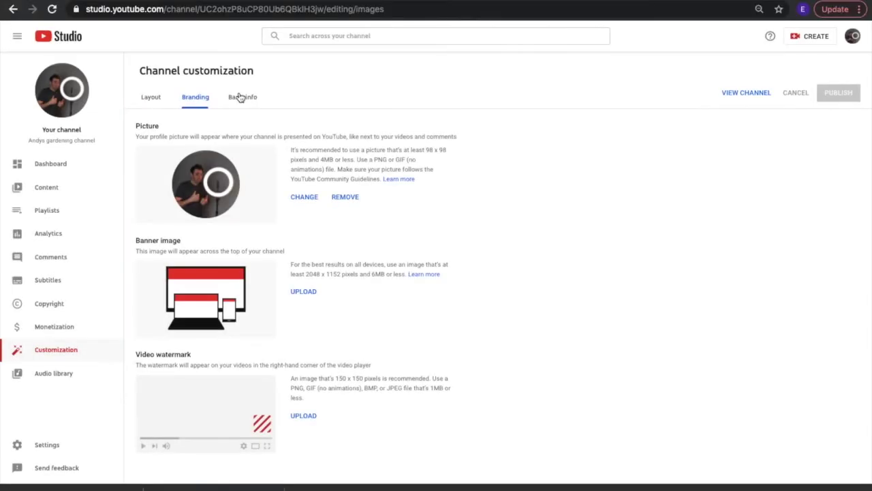
- Make dahlia-6154889_640.jpg the profile picture, with the crop circle nudged right over the flower
left_click(308, 197)
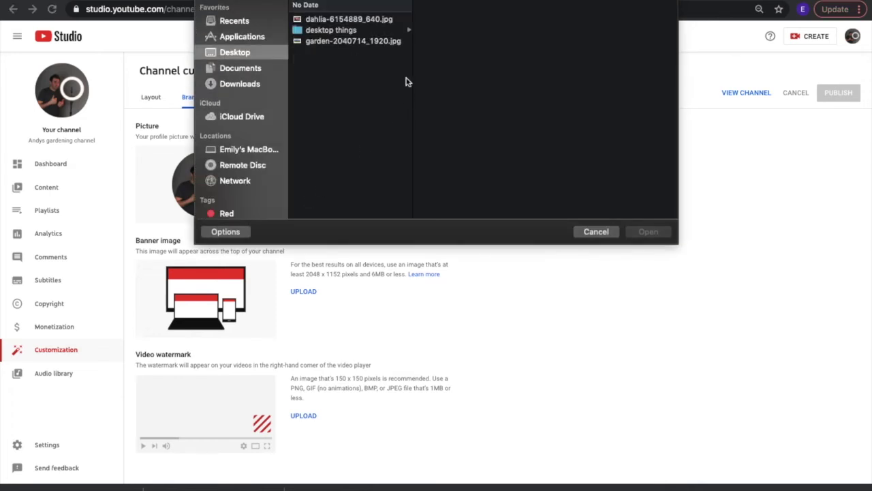
left_click(362, 20)
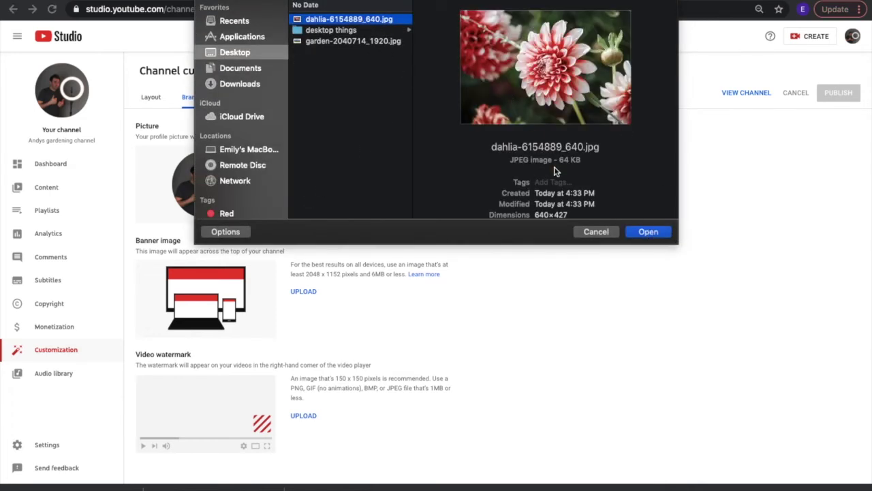
left_click(647, 232)
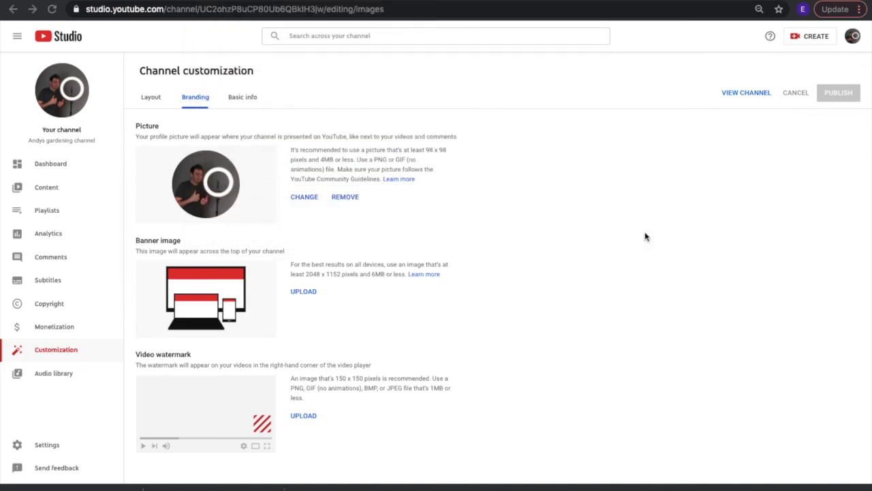
left_click_drag(475, 230, 488, 234)
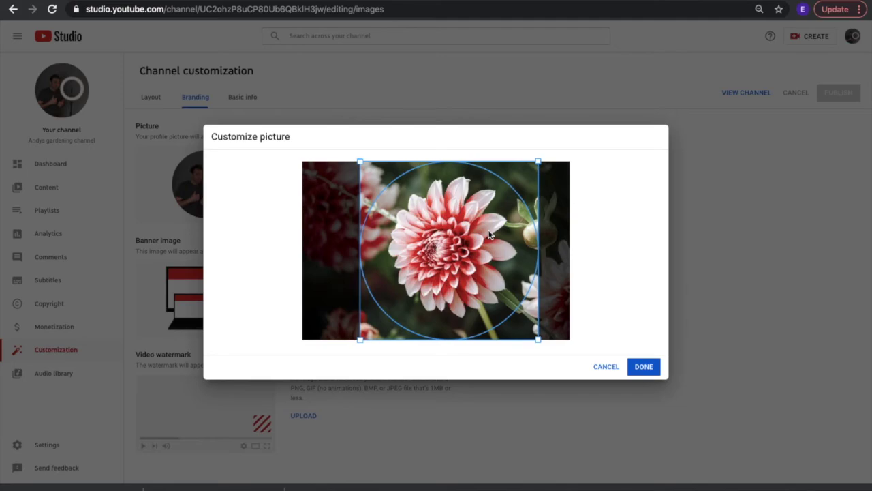
left_click(647, 368)
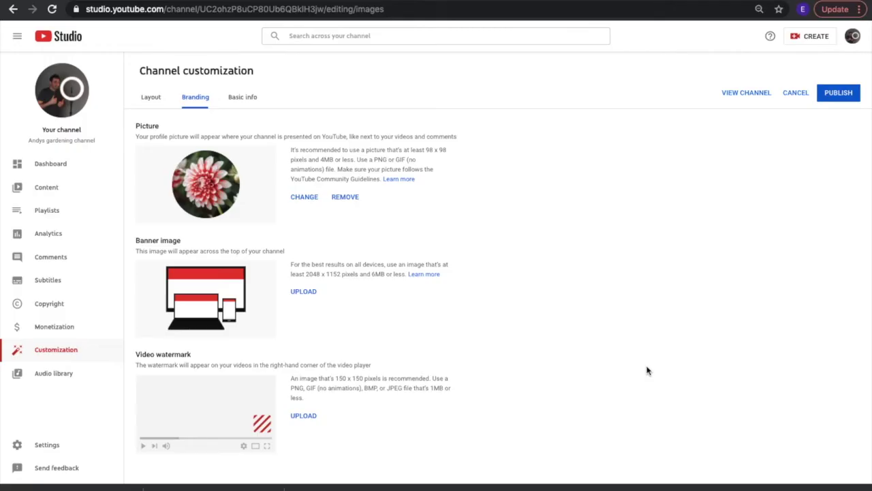
- Load garden-2040714_1920.jpg as the new channel banner image
left_click(303, 293)
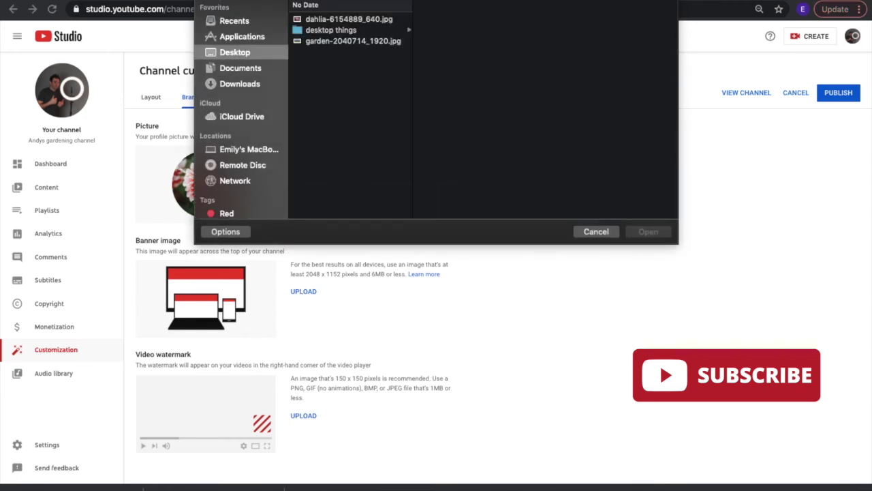
left_click(361, 42)
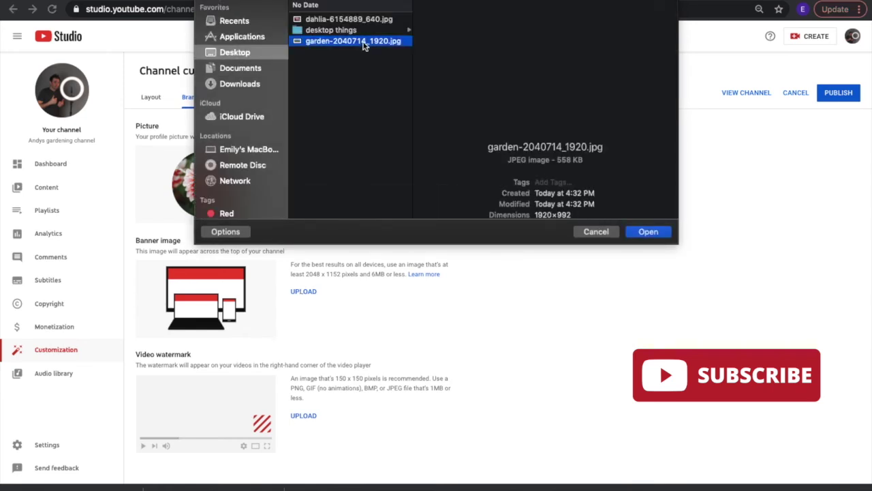
left_click(648, 231)
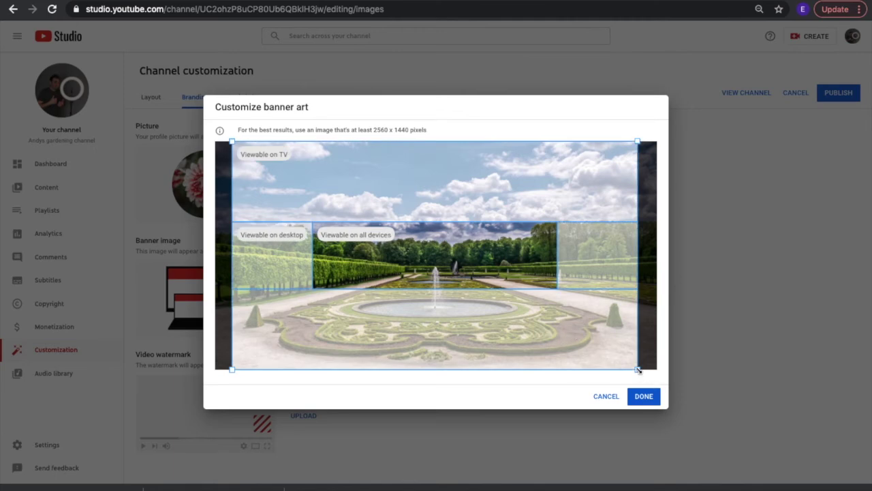
- Resize and reposition the banner crop area so the fountain sits centred, then accept it
left_click_drag(637, 368, 476, 278)
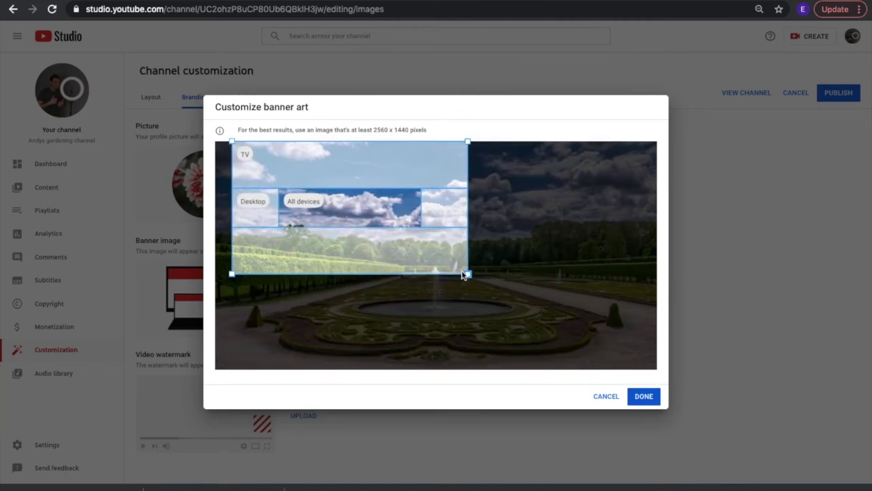
left_click_drag(379, 212, 459, 278)
left_click_drag(552, 345, 627, 382)
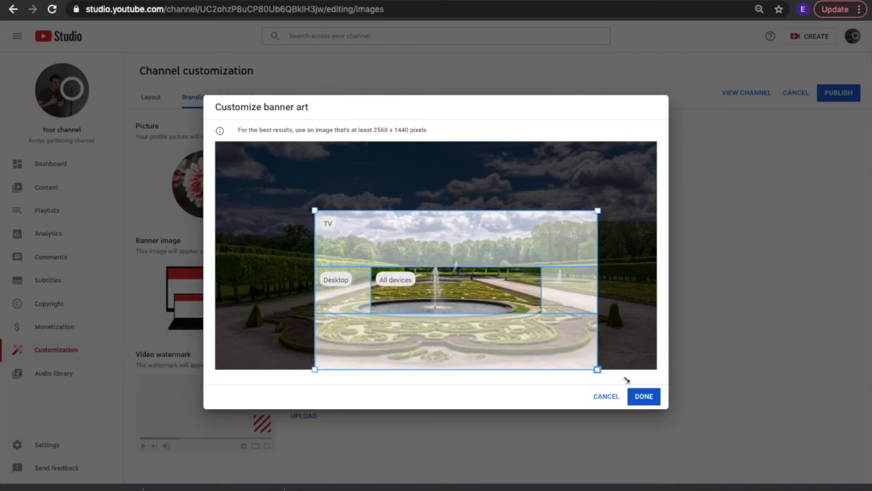
left_click_drag(315, 208, 199, 160)
left_click_drag(528, 276, 504, 286)
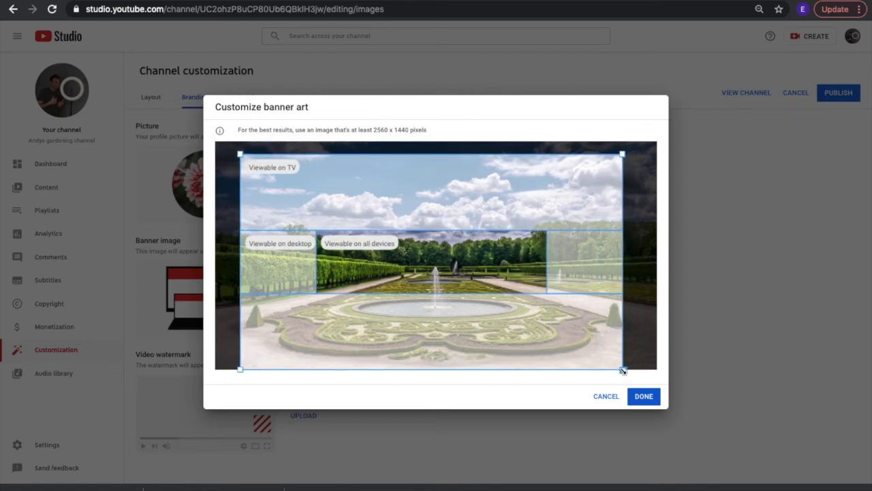
left_click_drag(623, 370, 604, 359)
left_click_drag(536, 307, 547, 330)
left_click_drag(613, 372, 584, 354)
left_click_drag(533, 300, 407, 318)
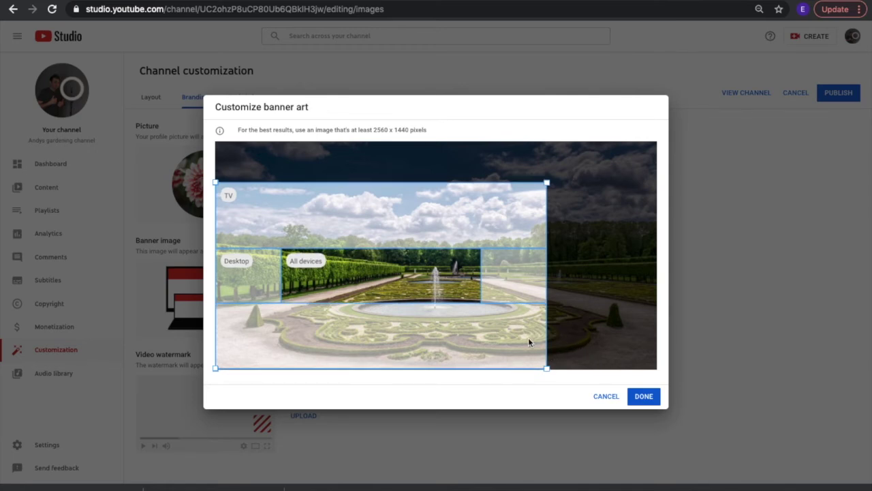
left_click_drag(528, 337, 582, 336)
left_click(644, 396)
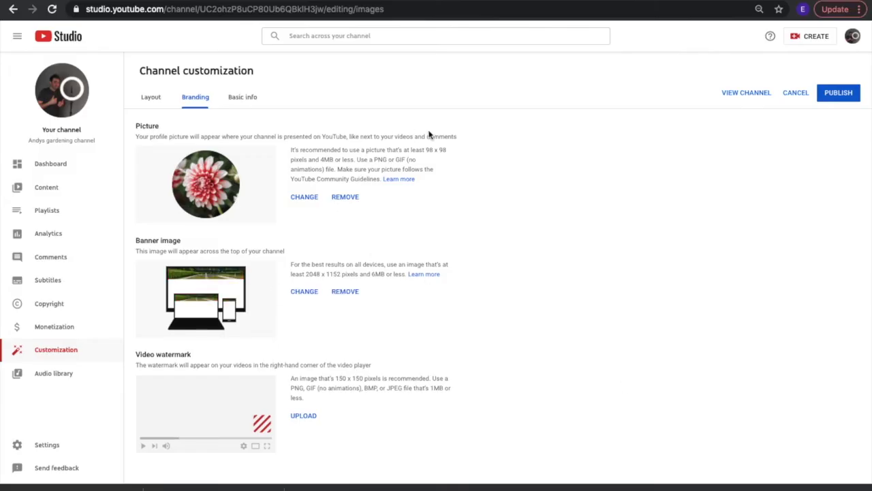
- Publish the dahlia picture and fountain banner, then view the public channel page via Your channel
left_click(838, 95)
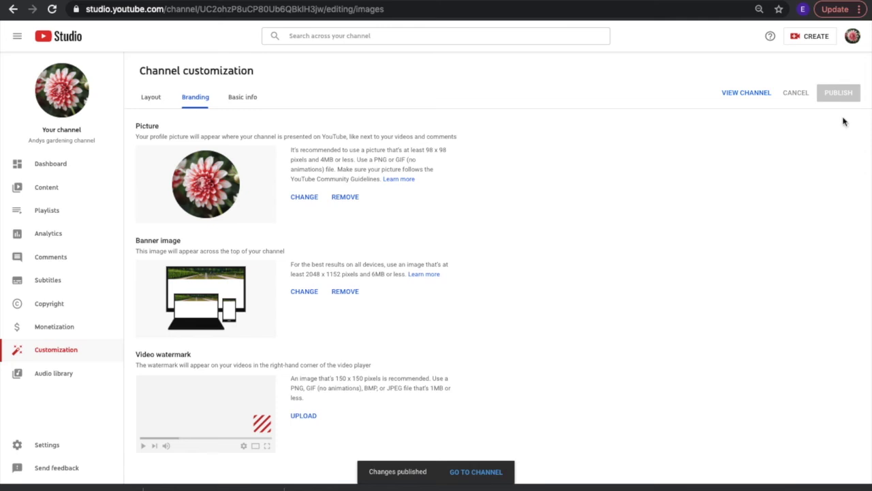
left_click(55, 171)
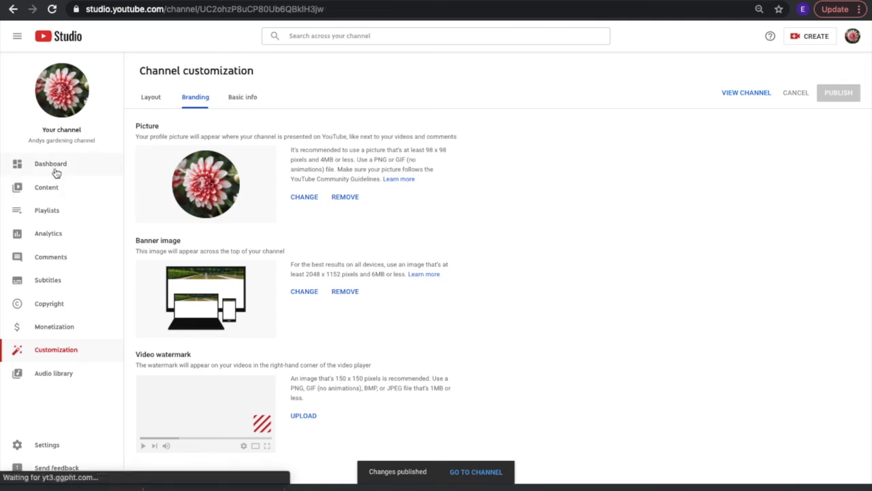
left_click(853, 36)
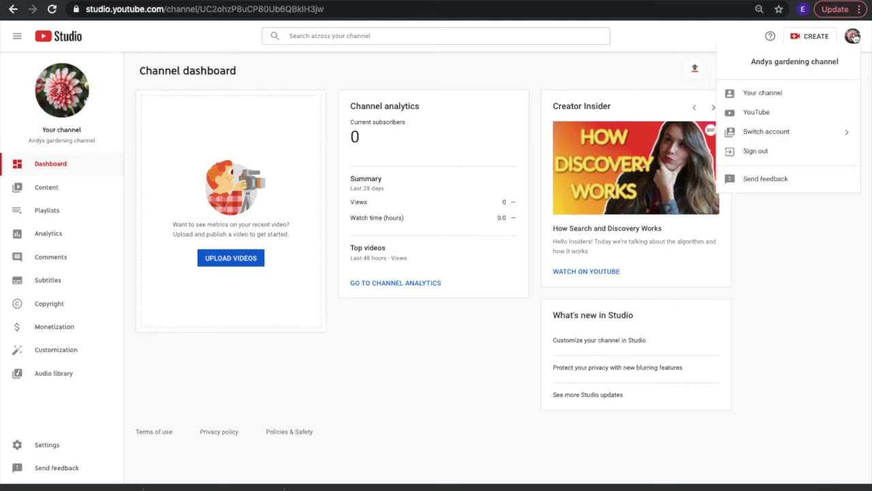
left_click(762, 94)
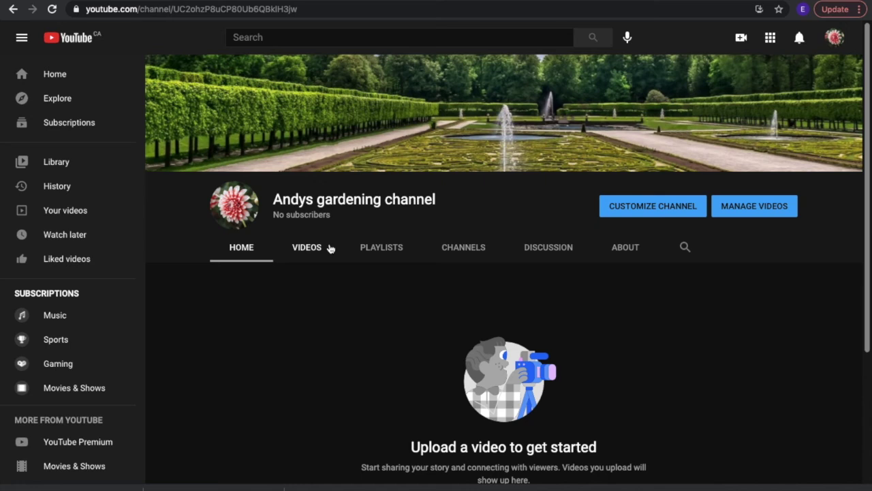
scroll(329, 248, "down", 1)
scroll(327, 293, "down", 1)
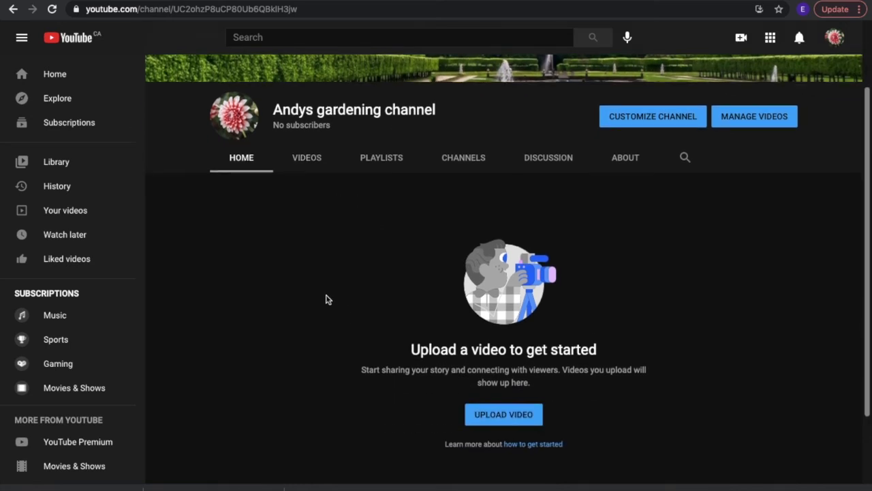
scroll(326, 298, "down", 1)
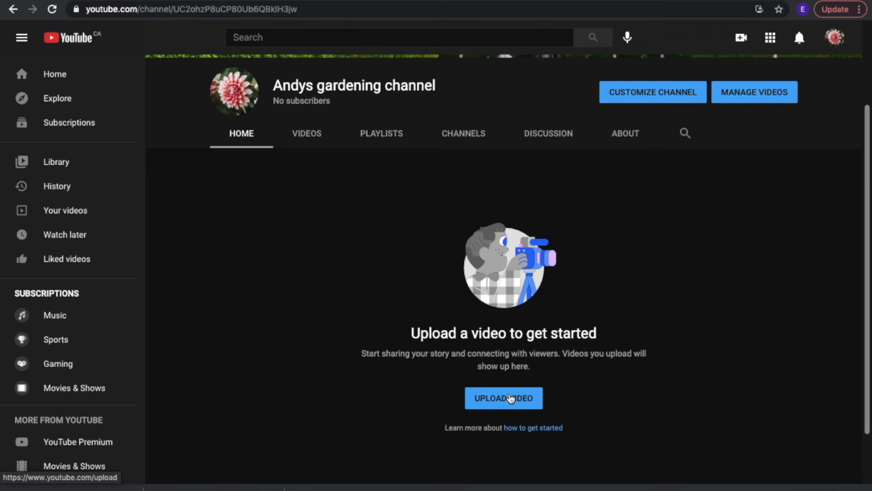
scroll(454, 300, "up", 3)
scroll(454, 299, "down", 2)
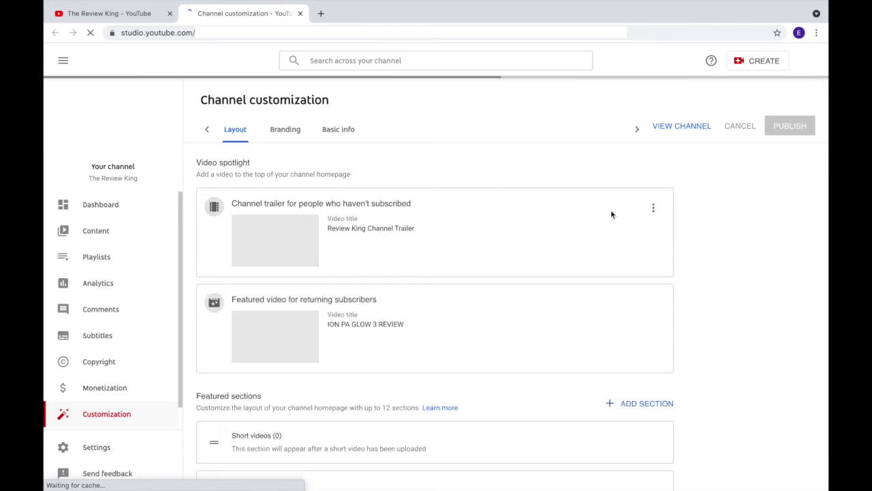
- Show the Review King's Branding tab with its picture, banner and watermark sections
scroll(552, 227, "down", 1)
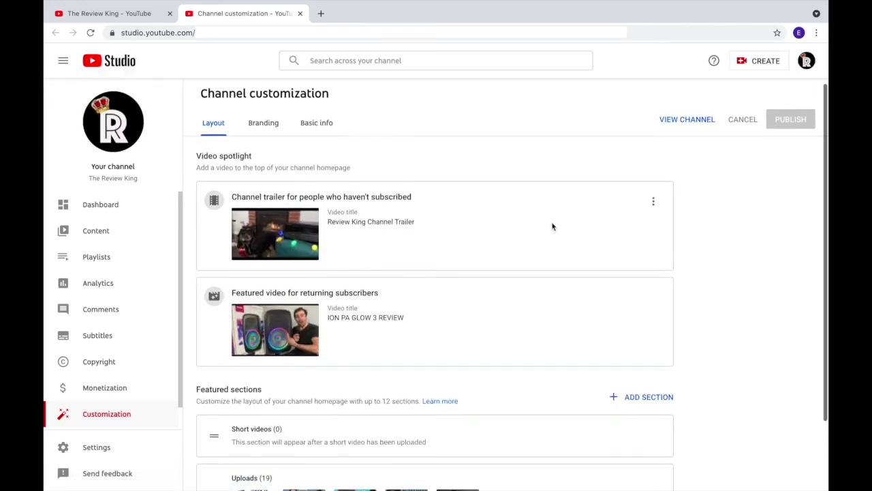
scroll(550, 225, "down", 1)
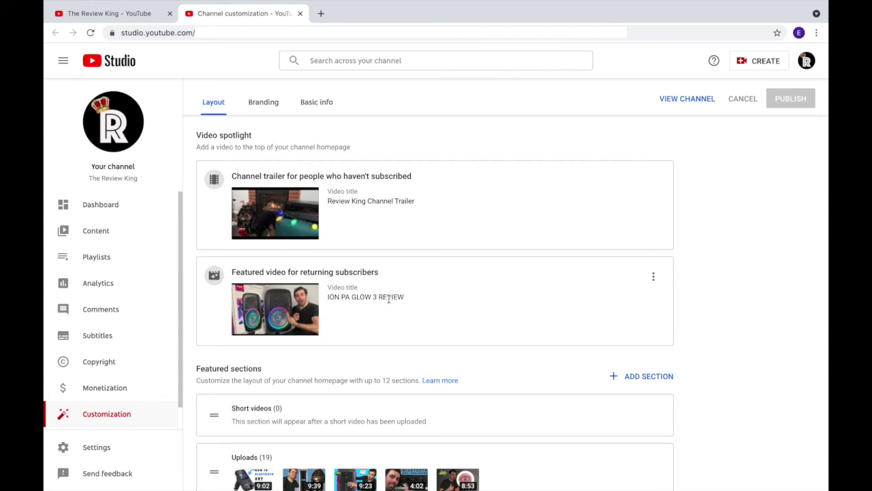
scroll(390, 299, "down", 2)
scroll(398, 300, "up", 3)
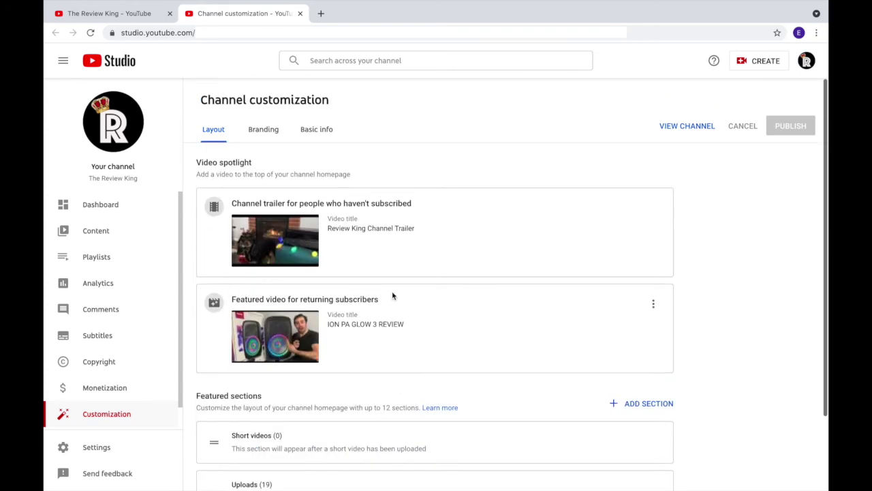
left_click(266, 131)
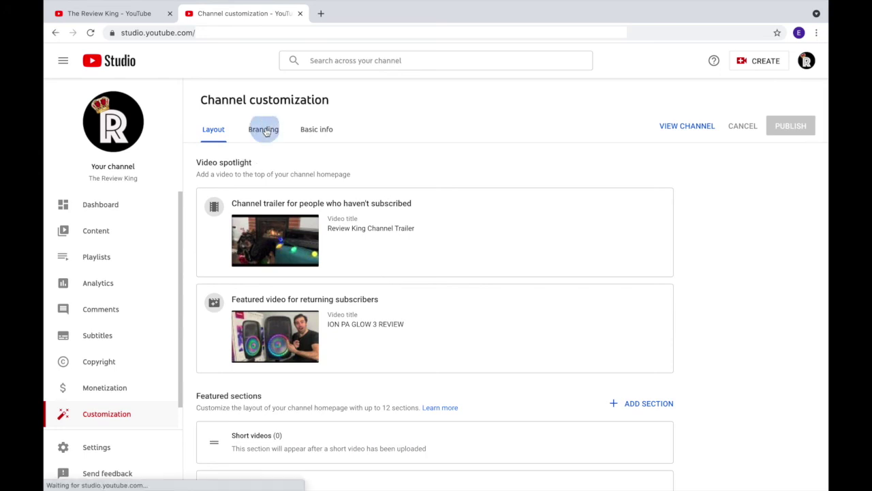
scroll(271, 212, "down", 2)
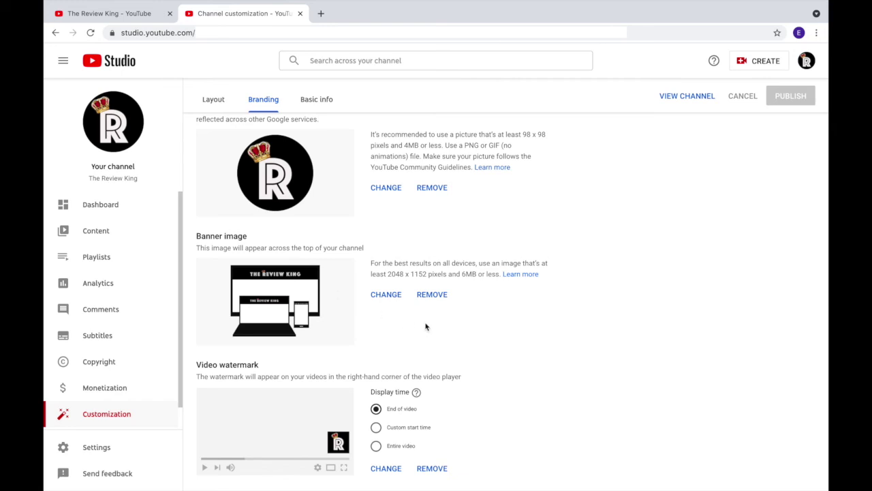
scroll(374, 429, "up", 1)
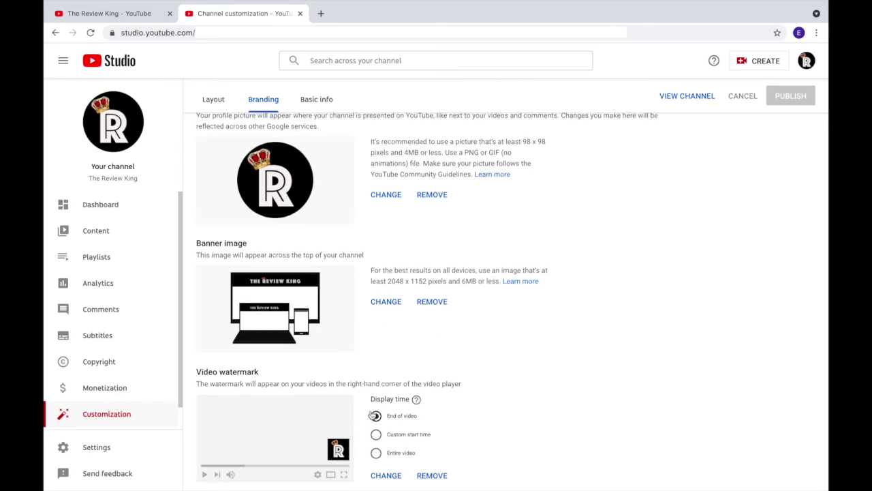
- Switch to the Basic info tab and start setting a custom URL for the channel
scroll(385, 427, "up", 3)
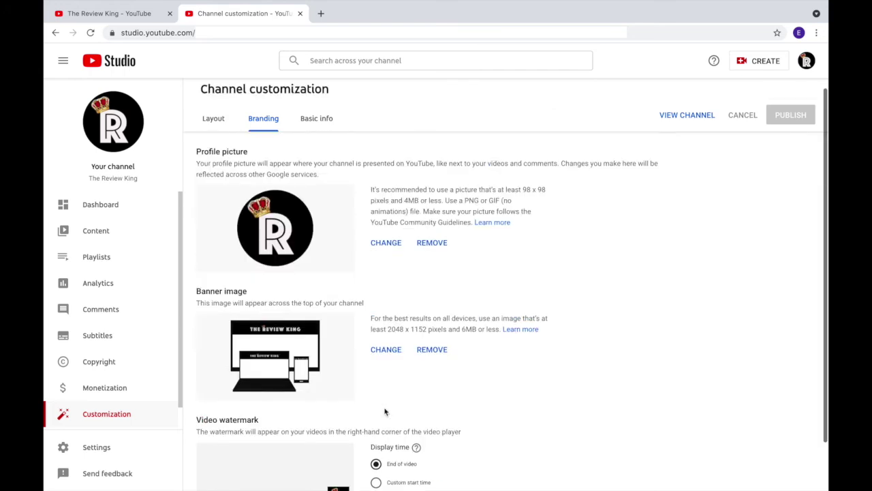
scroll(318, 137, "down", 3)
left_click(313, 100)
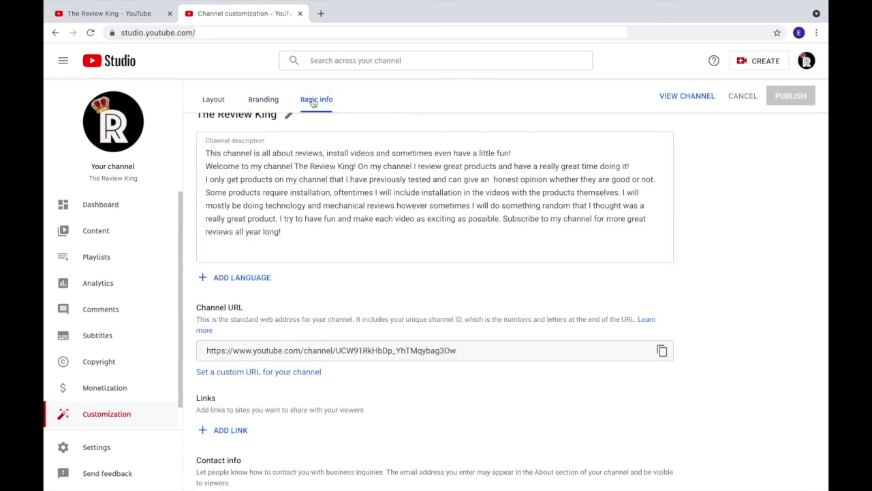
scroll(451, 281, "up", 2)
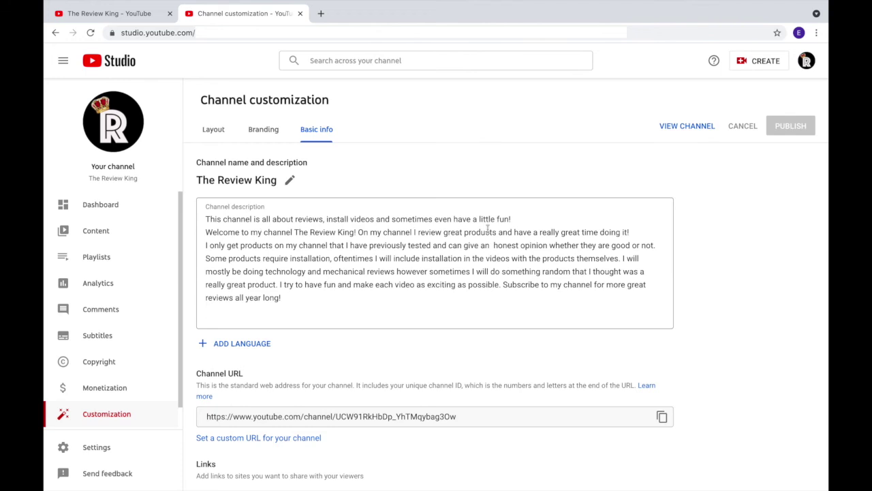
scroll(365, 279, "down", 2)
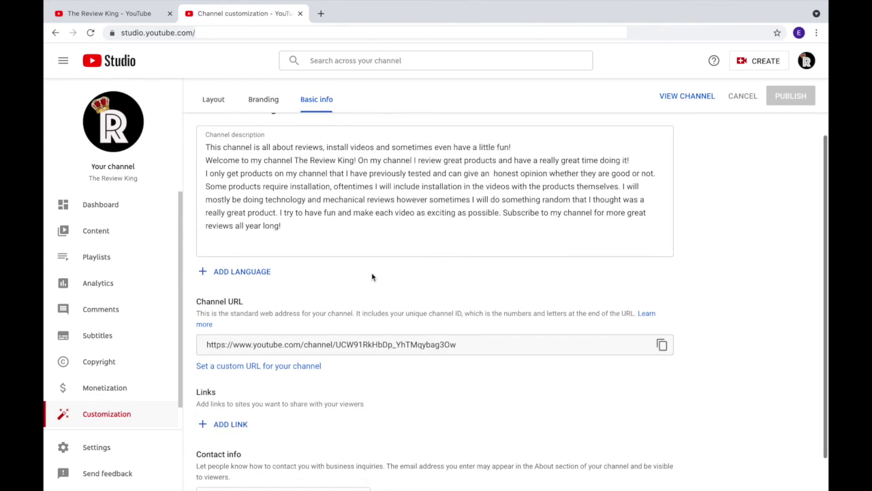
scroll(383, 276, "down", 1)
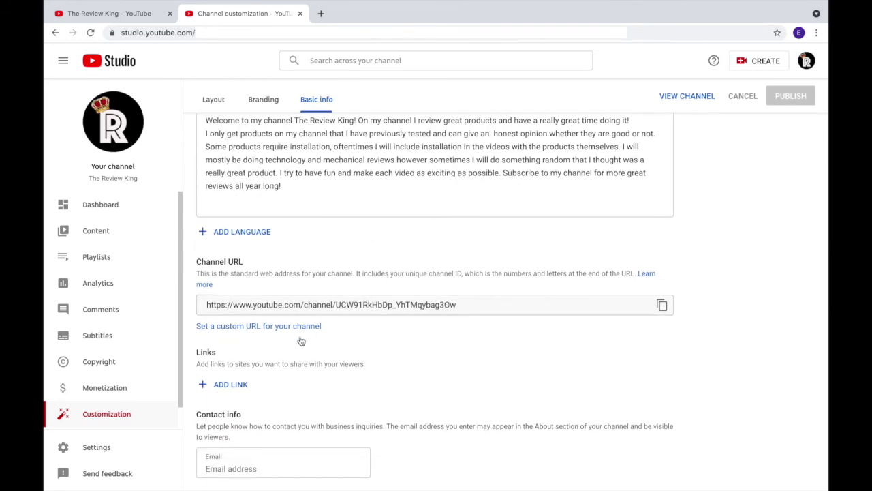
left_click(288, 329)
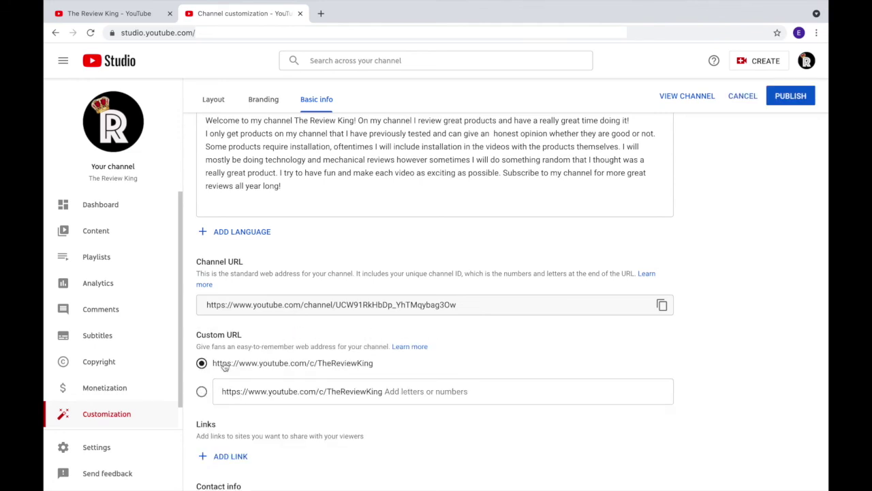
- Review the standard channel URL and the TheReviewKing custom URL option
scroll(419, 368, "down", 1)
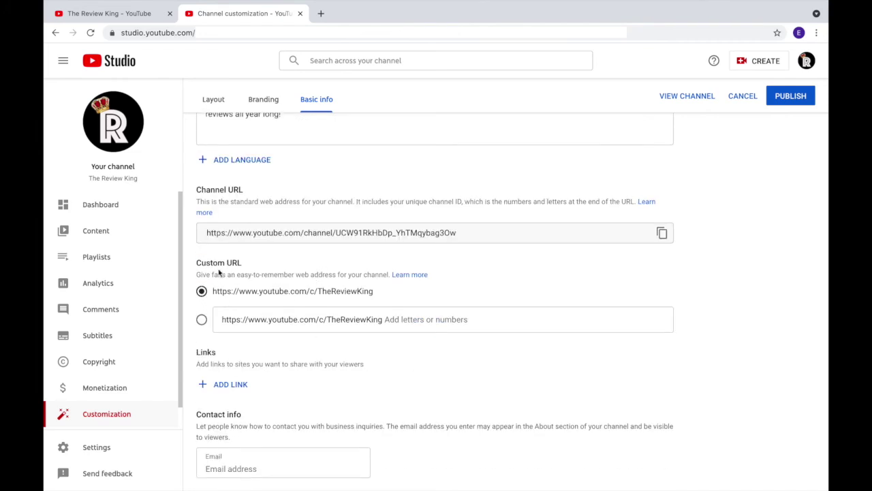
left_click_drag(335, 232, 462, 236)
left_click(457, 252)
left_click_drag(334, 233, 457, 239)
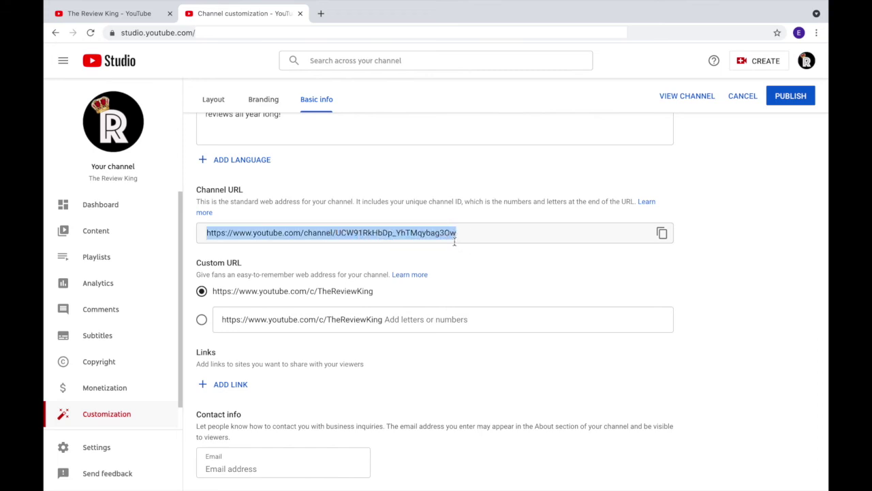
left_click(469, 289)
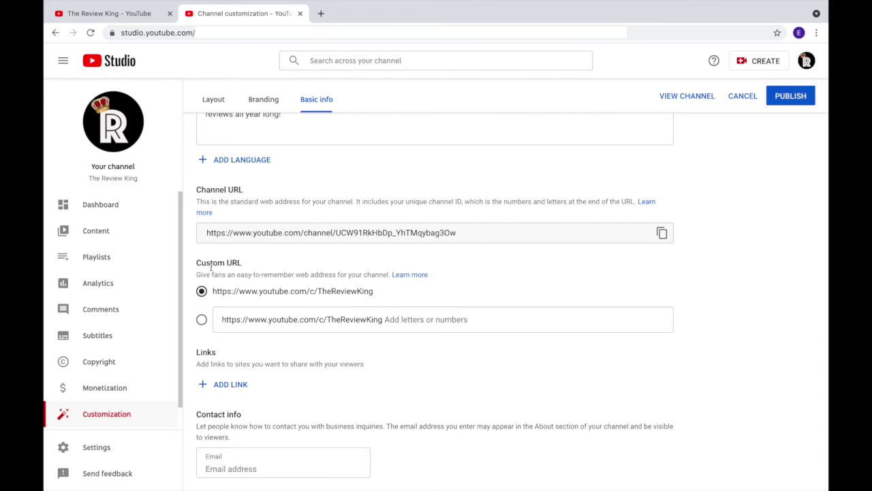
left_click_drag(197, 264, 252, 263)
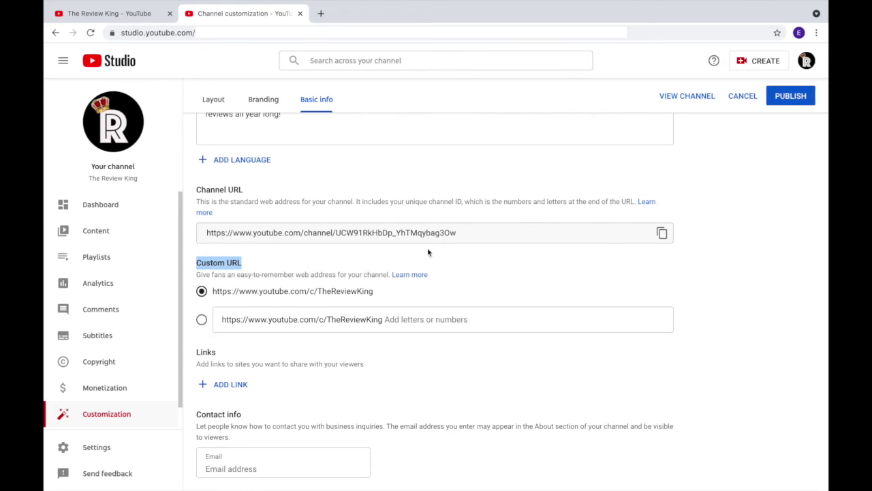
scroll(705, 156, "up", 2)
scroll(761, 136, "down", 1)
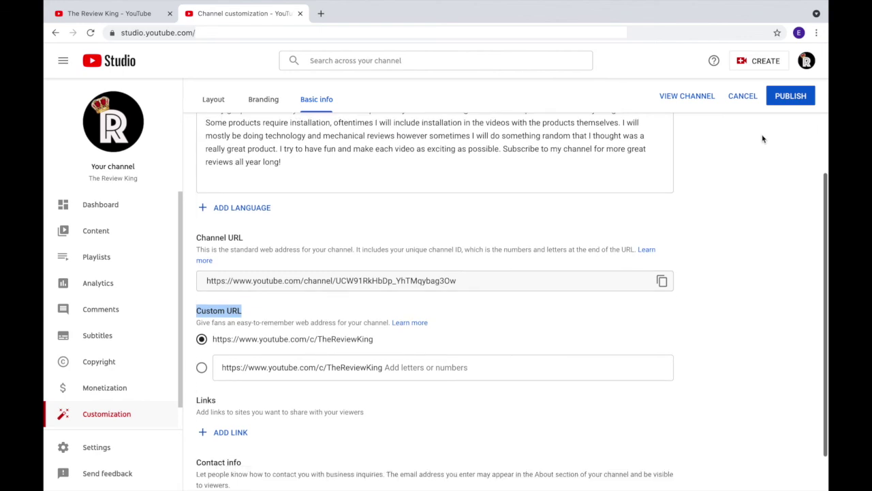
- Publish and confirm youtube.com/c/TheReviewKing as the custom URL, then show Channel analytics
left_click(781, 98)
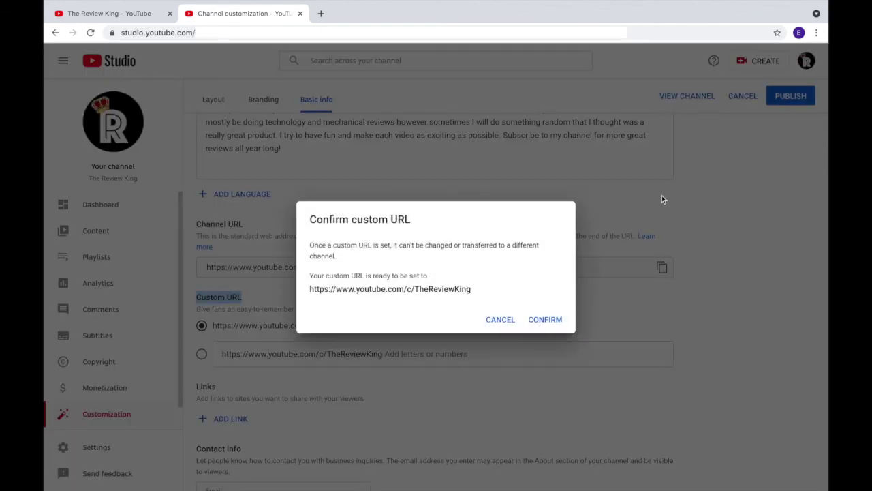
left_click(550, 320)
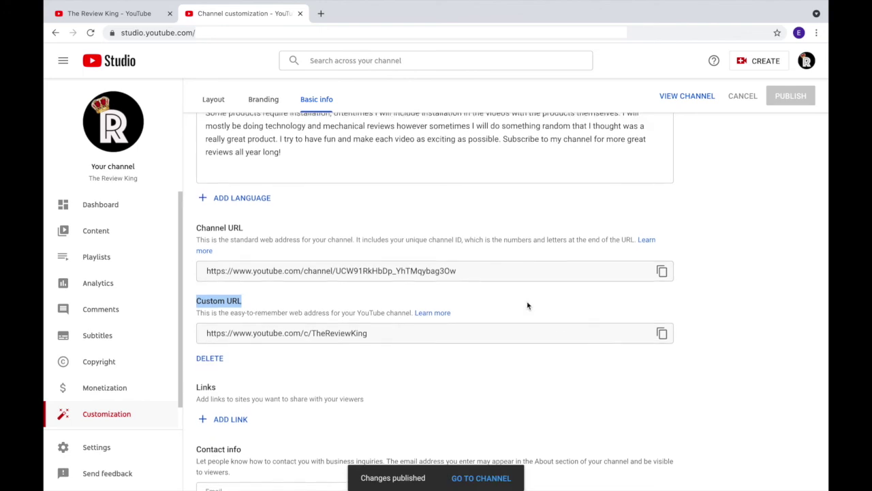
scroll(529, 304, "up", 3)
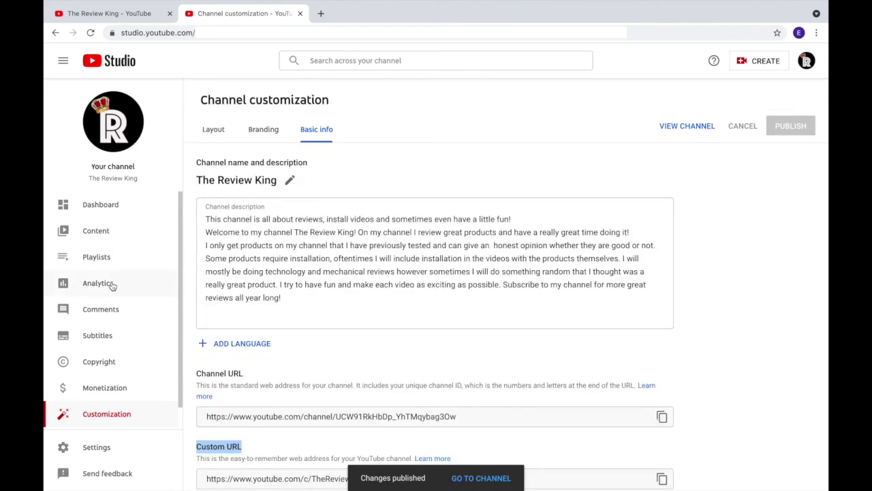
scroll(272, 298, "down", 1)
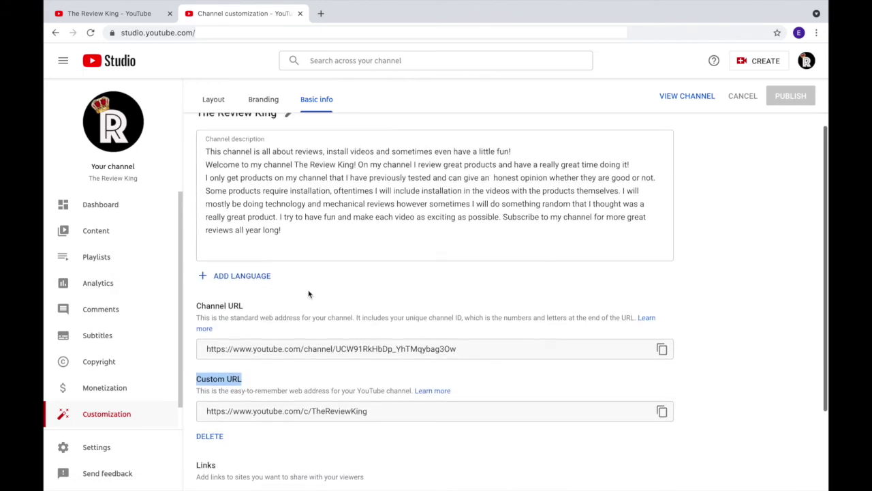
scroll(310, 292, "down", 2)
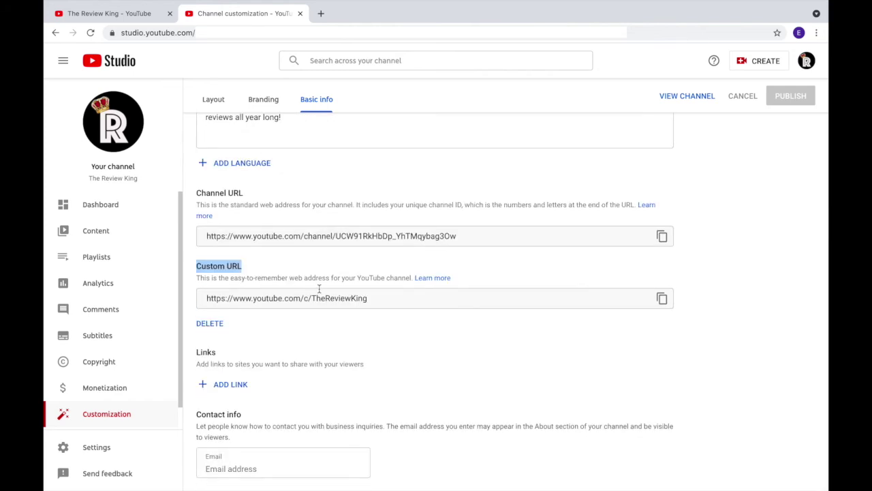
scroll(319, 288, "up", 3)
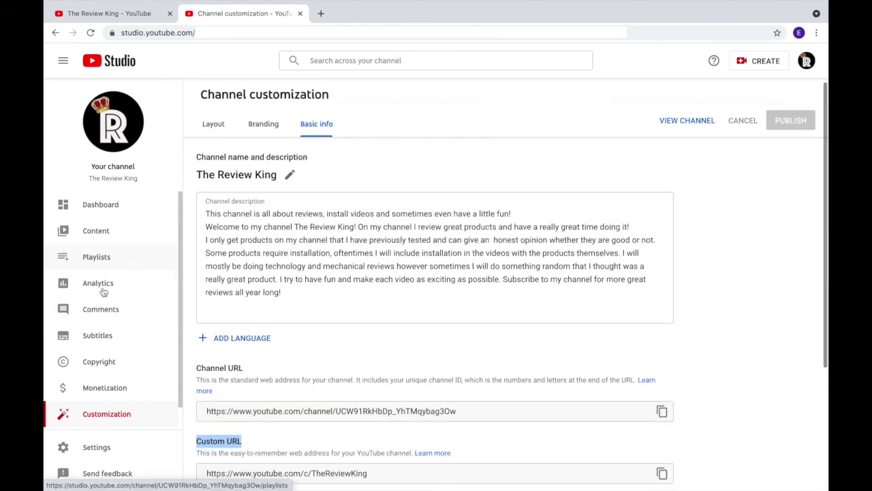
left_click(103, 284)
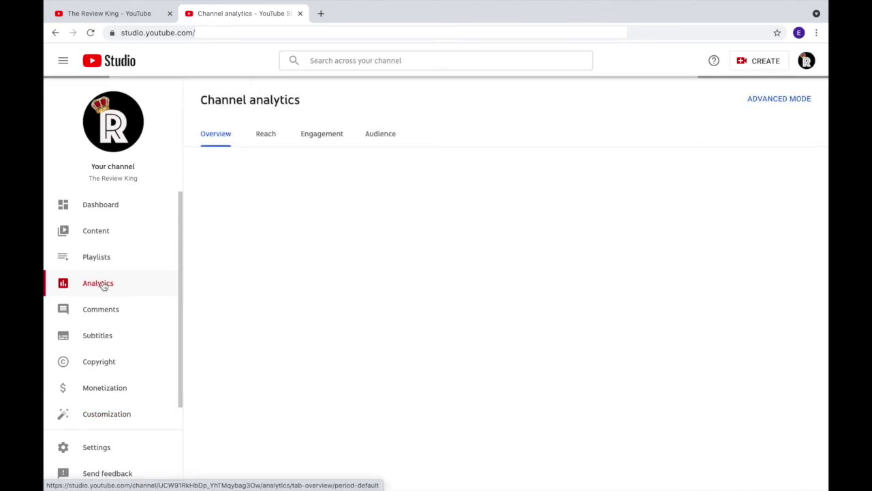
left_click(165, 283)
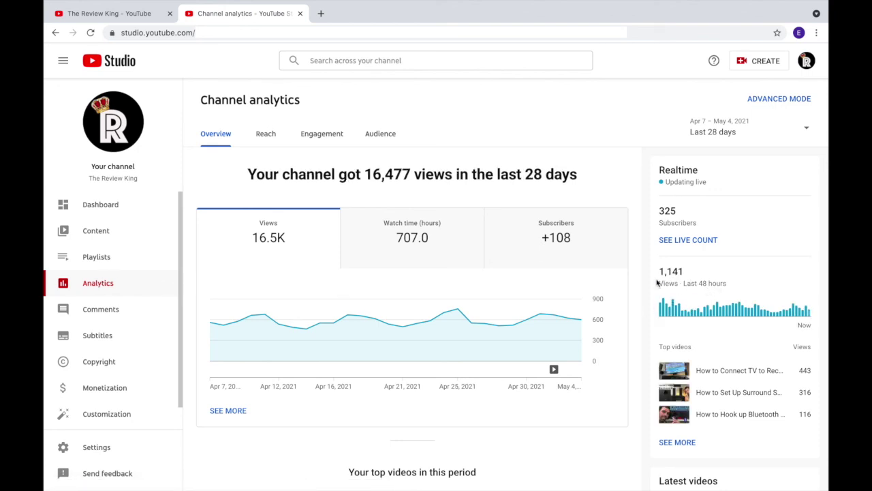
- Check monetization progress (325/1,000 subscribers, 2,254/4,000 watch hours), then return to the Dashboard
left_click(105, 388)
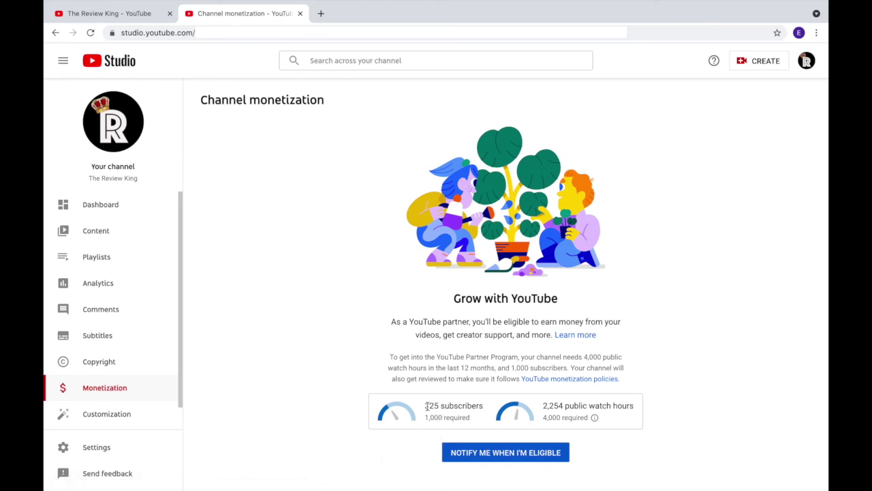
left_click_drag(426, 407, 444, 406)
double_click(558, 405)
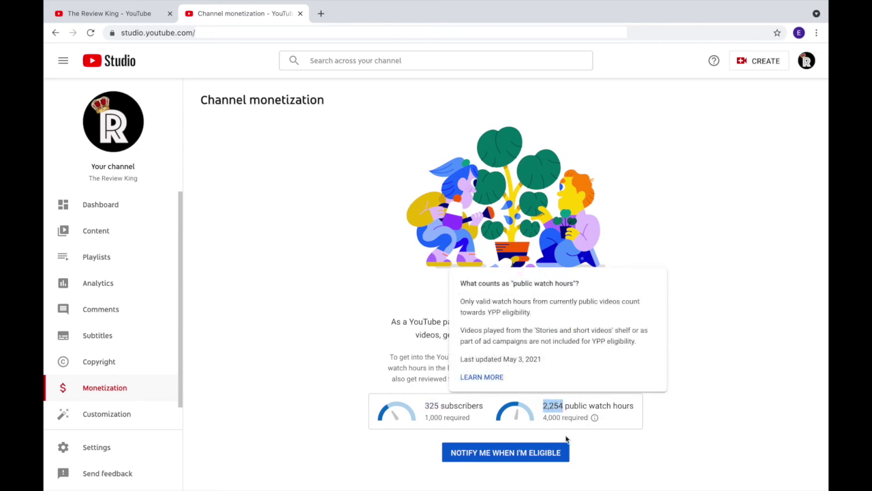
double_click(557, 417)
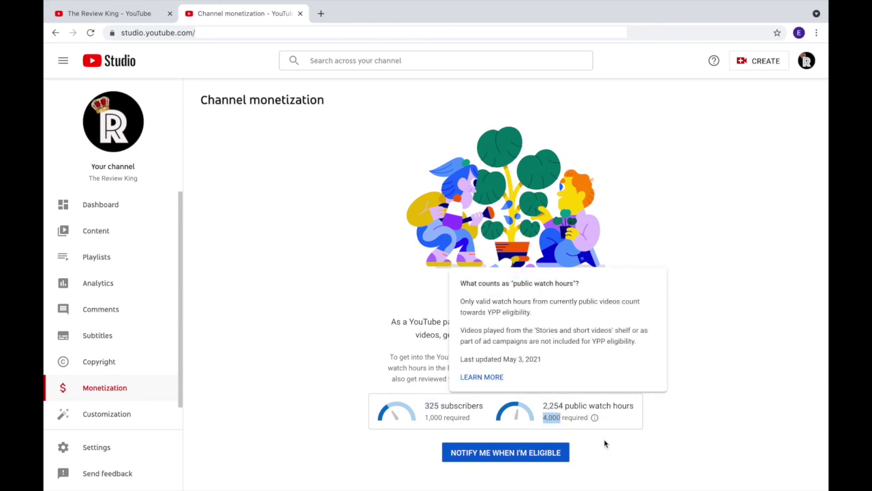
left_click(530, 463)
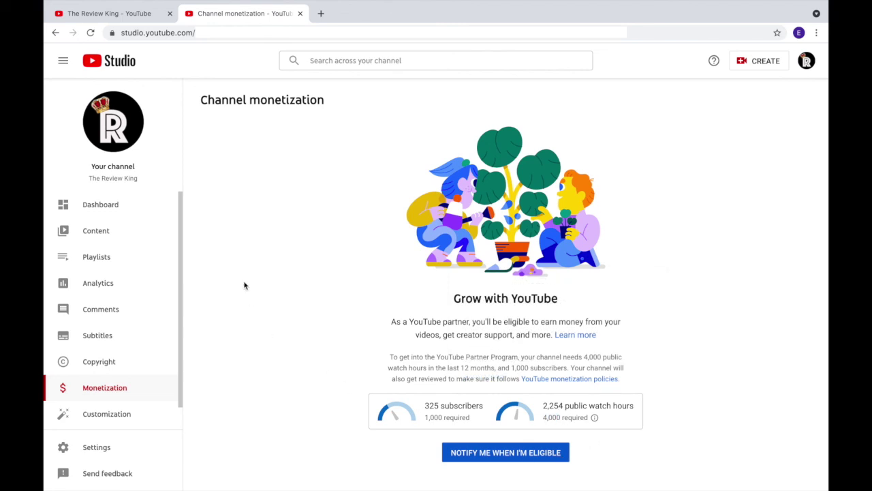
left_click(104, 206)
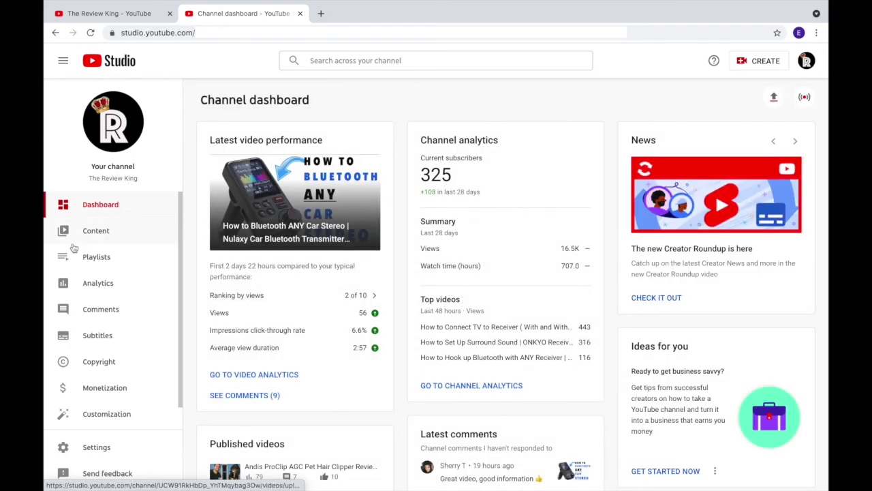
- Show the Content page listing the Review King's uploads with their views, comments and likes
left_click(100, 235)
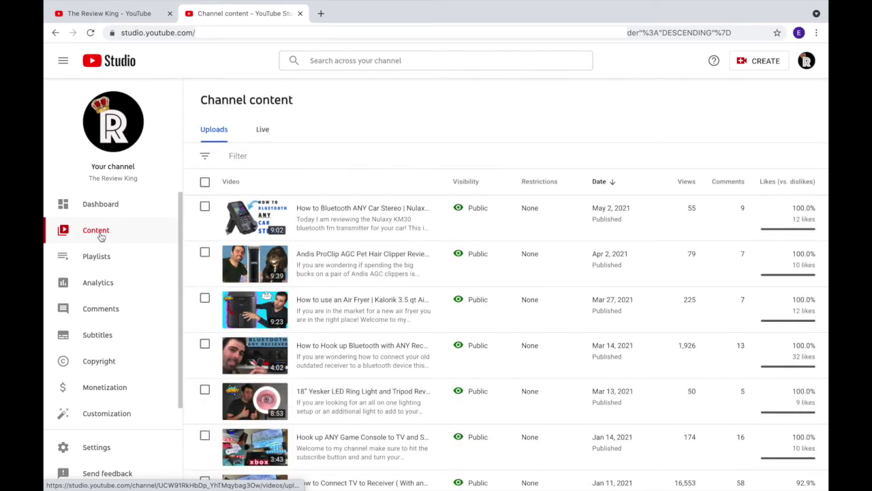
scroll(121, 233, "down", 1)
scroll(178, 208, "up", 1)
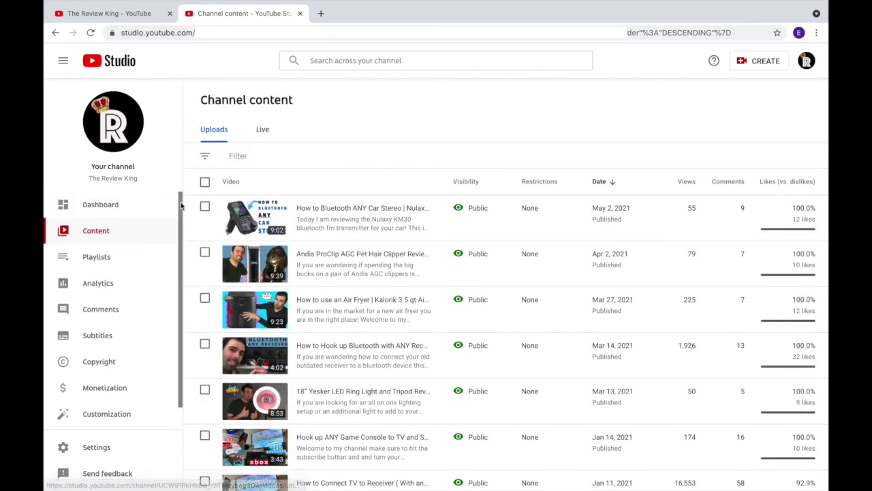